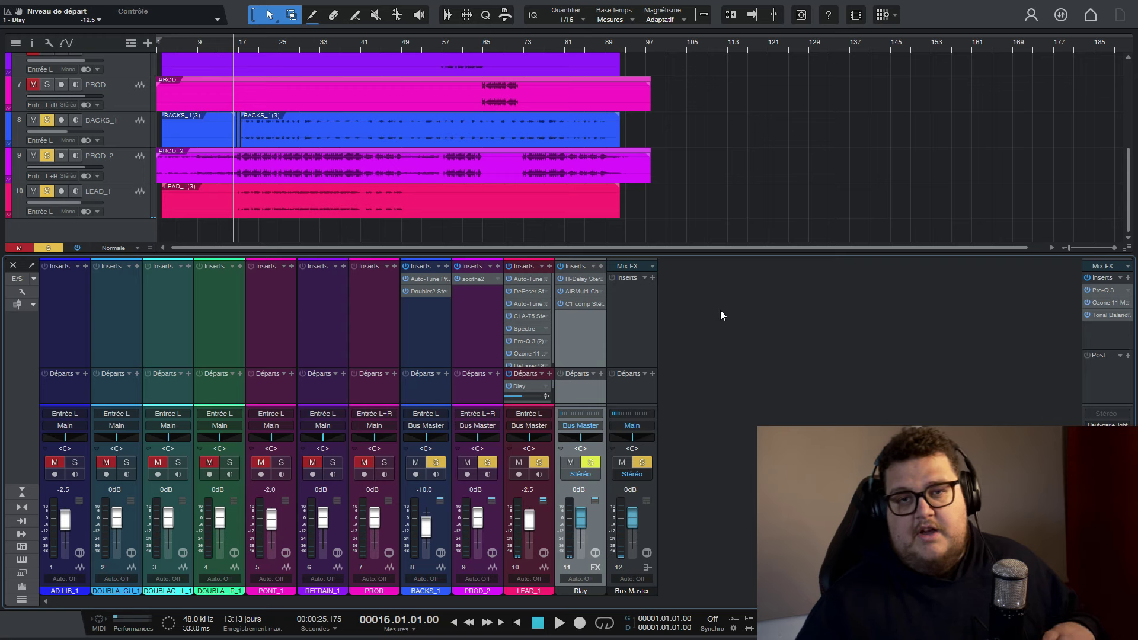
# - Reveal more of the LEAD_1 channel's sends and open the soothe2 insert on the PROD_2 channel
pyautogui.click(720, 309)
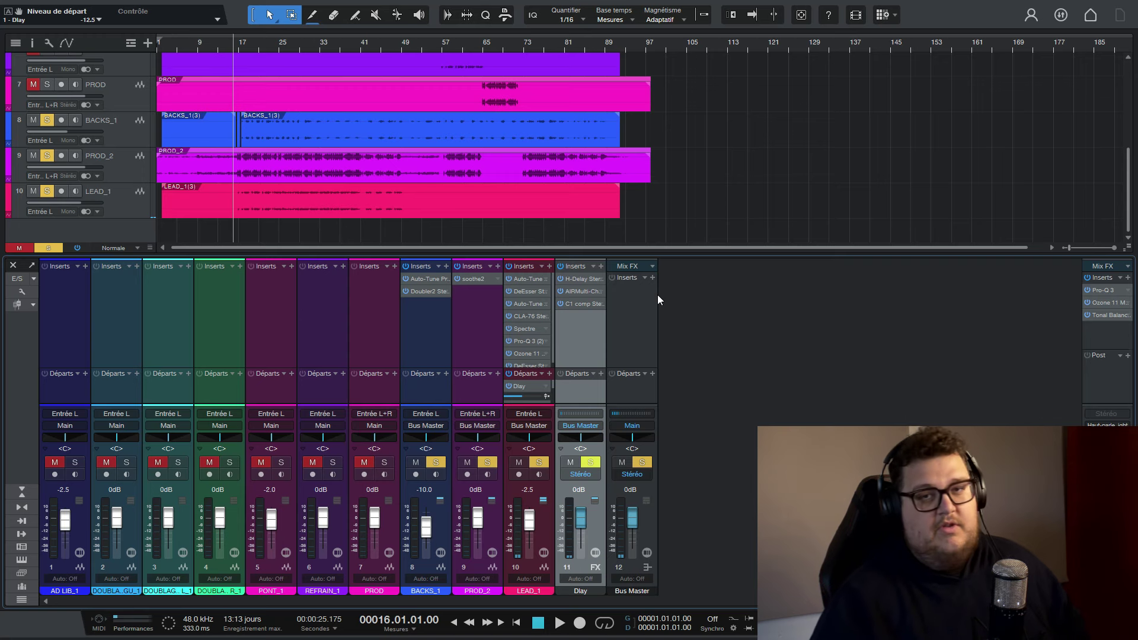
pyautogui.scroll(3, 231, 42)
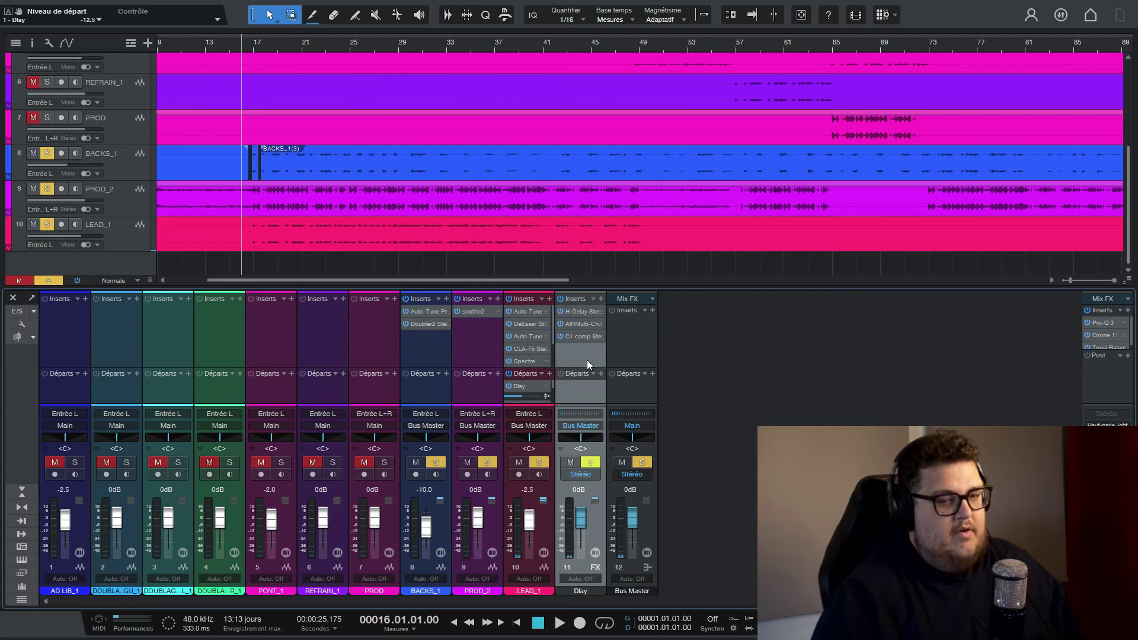
pyautogui.moveTo(524, 366); pyautogui.dragTo(524, 367)
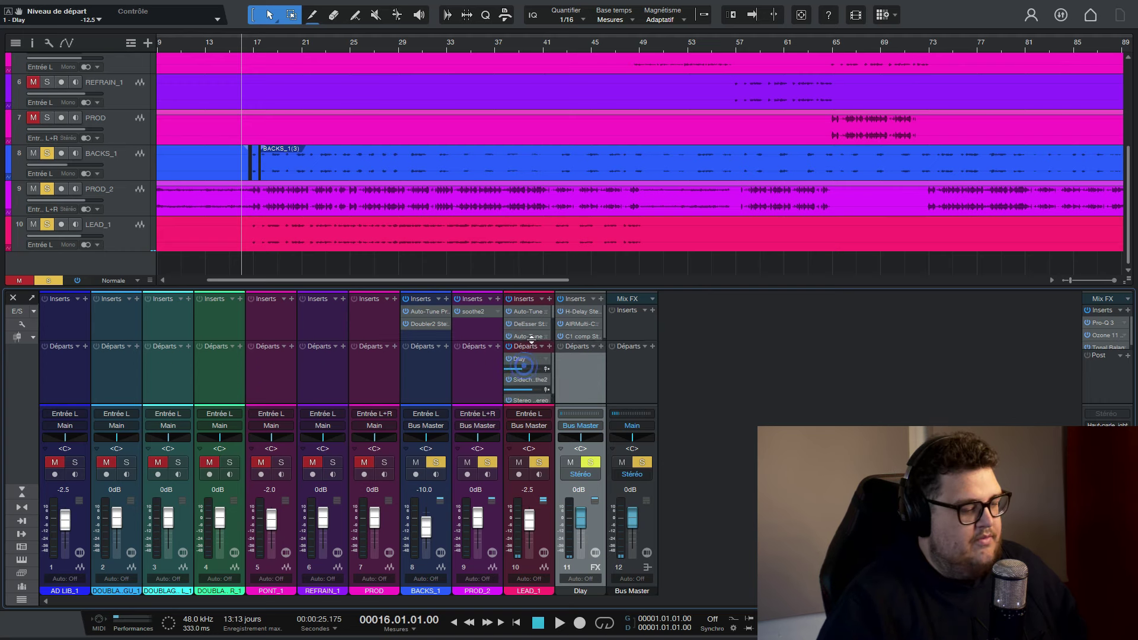
pyautogui.click(467, 318)
pyautogui.doubleClick(471, 311)
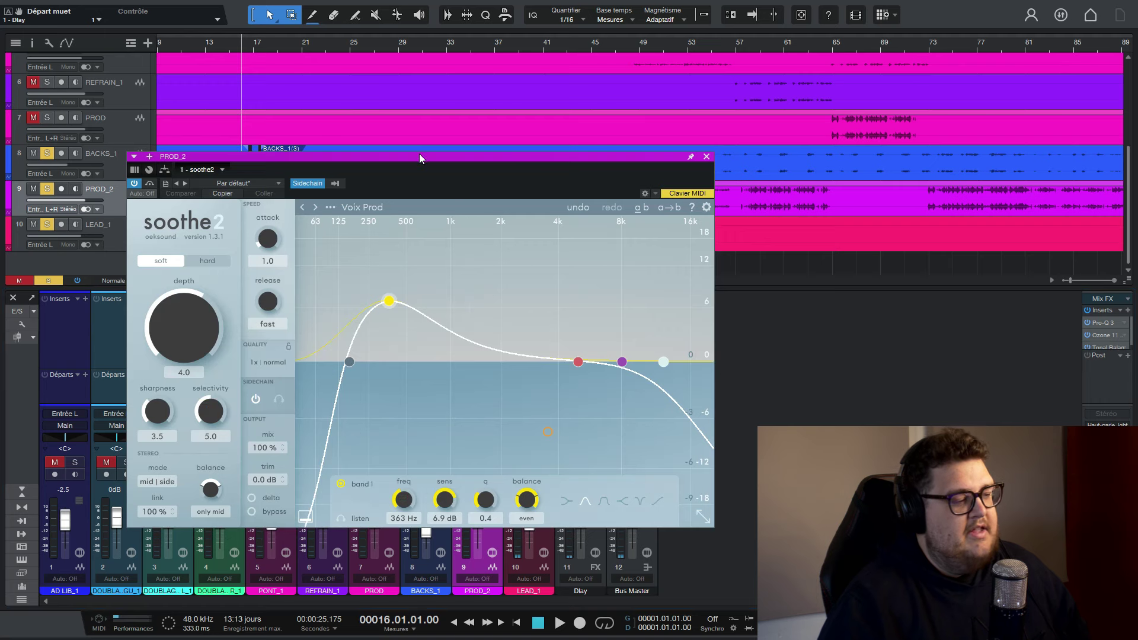
# - Set soothe2's high cut frequency to 10 kHz and move the plug-in window clear of the tracks
pyautogui.moveTo(419, 155); pyautogui.dragTo(382, 122)
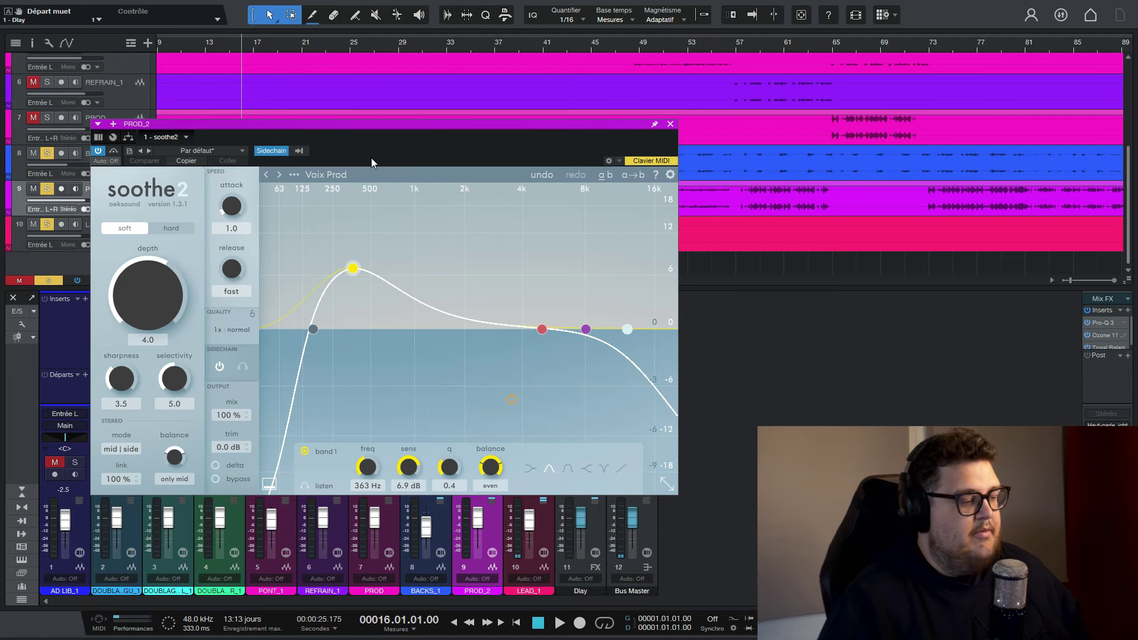
pyautogui.moveTo(422, 130); pyautogui.dragTo(390, 136)
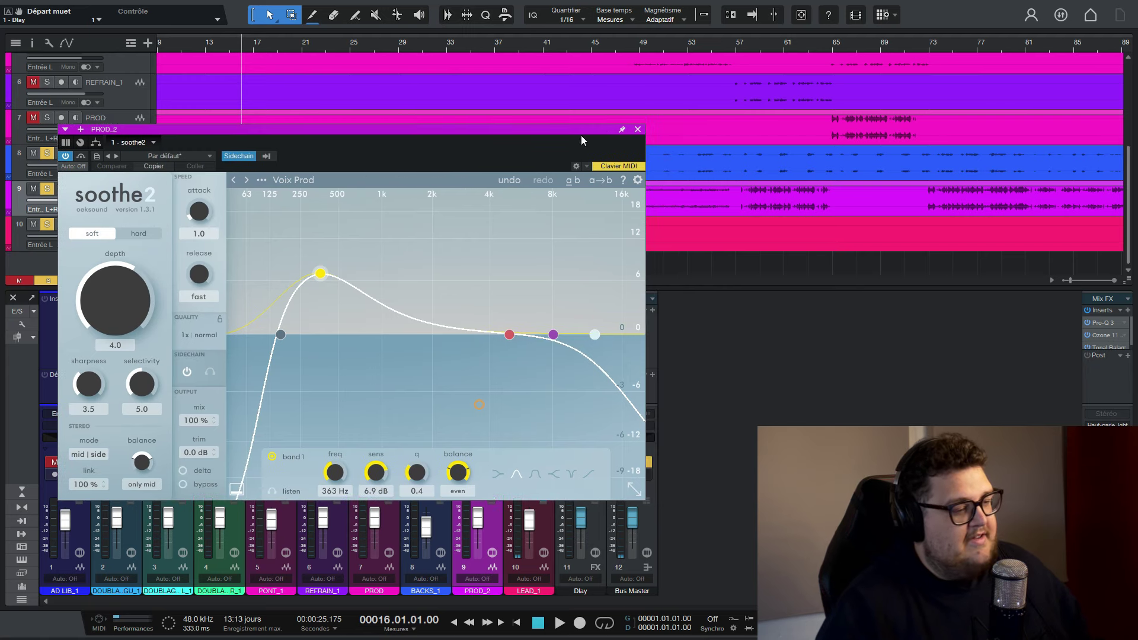
pyautogui.moveTo(616, 130); pyautogui.dragTo(683, 133)
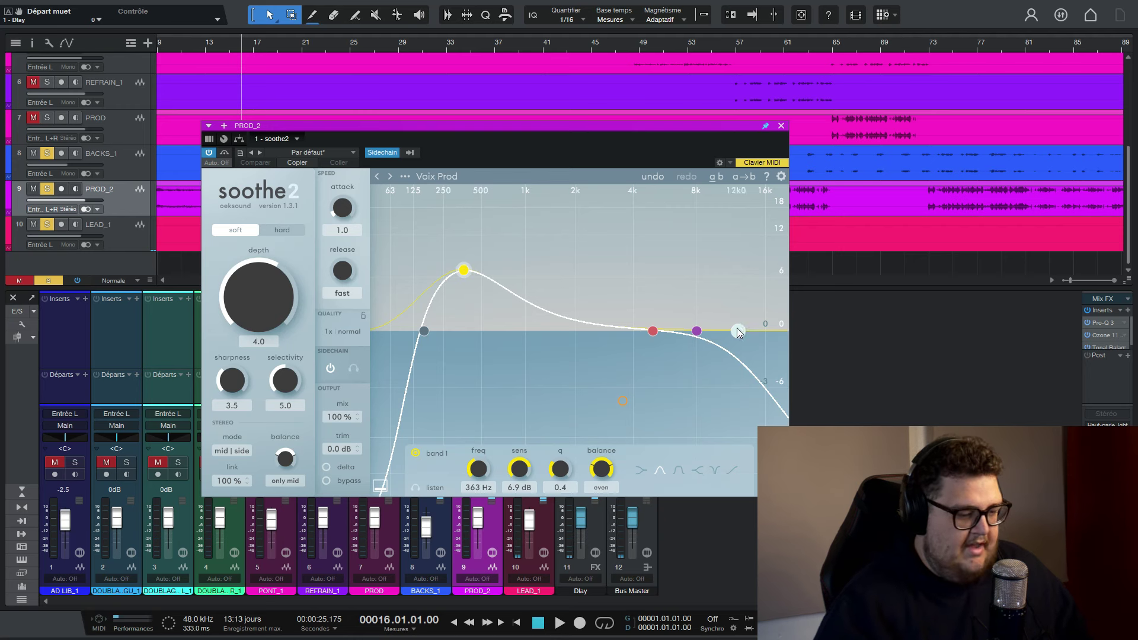
pyautogui.moveTo(740, 333); pyautogui.dragTo(717, 336)
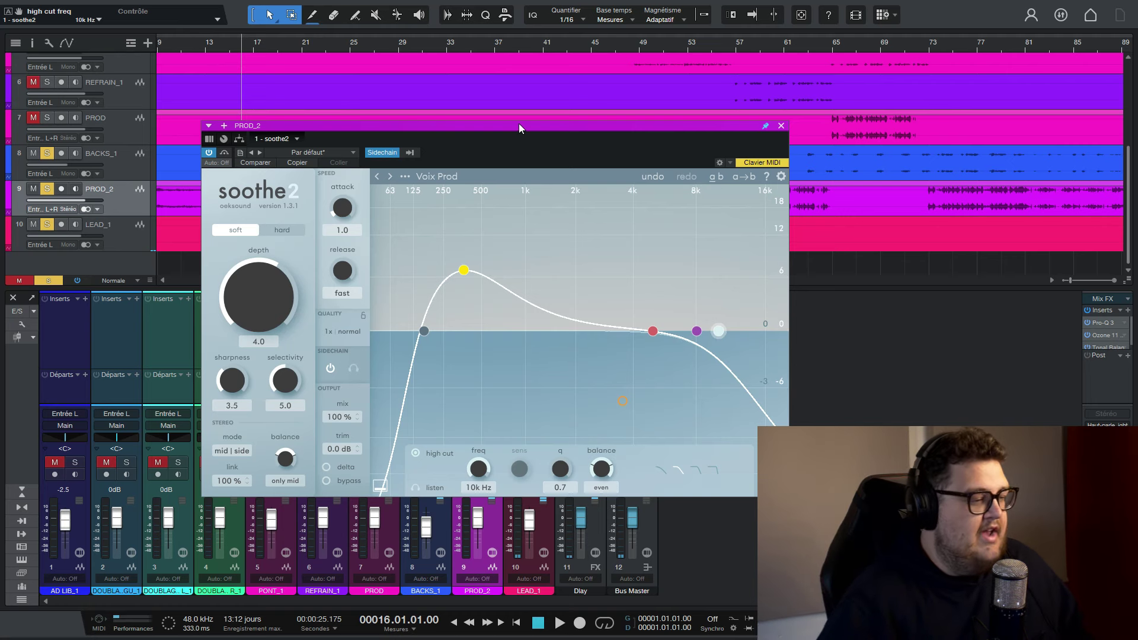
pyautogui.moveTo(516, 126); pyautogui.dragTo(415, 122)
# - Play the mix, set the LEAD_1 volume to -1.7 dB and compare the sound with soothe2 bypassed and active
pyautogui.press('space')
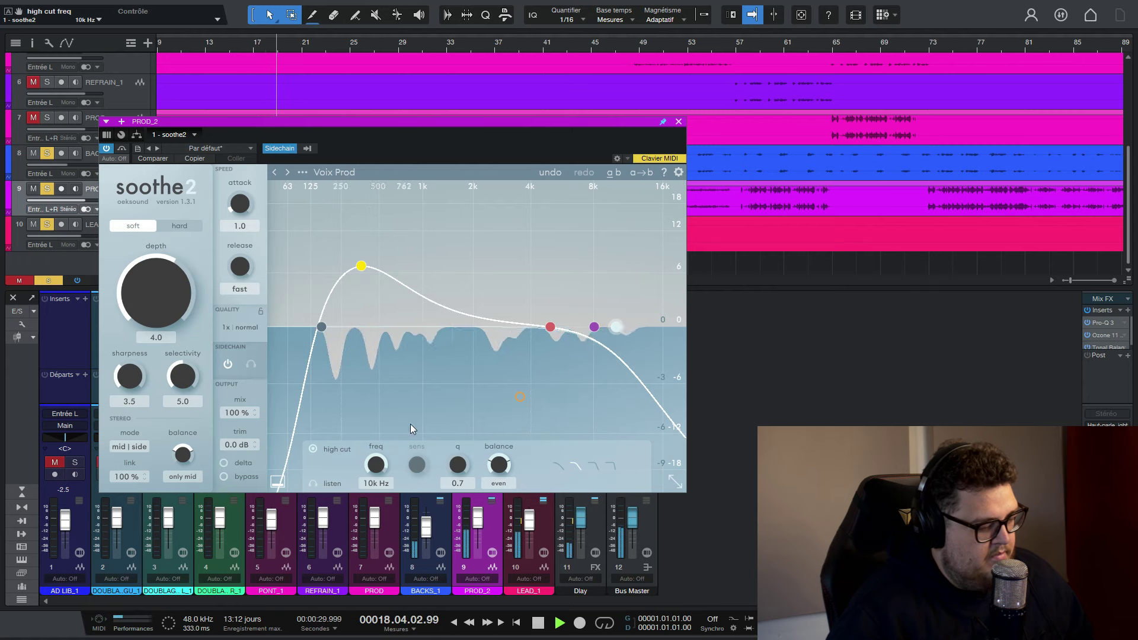
pyautogui.moveTo(535, 133); pyautogui.dragTo(507, 77)
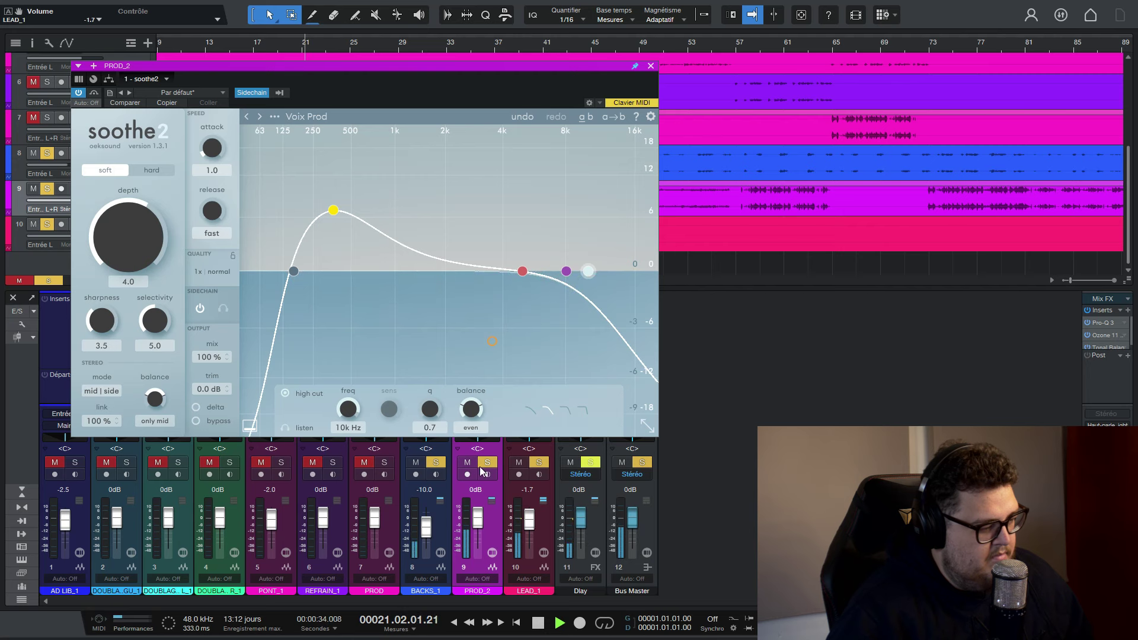
pyautogui.click(94, 93)
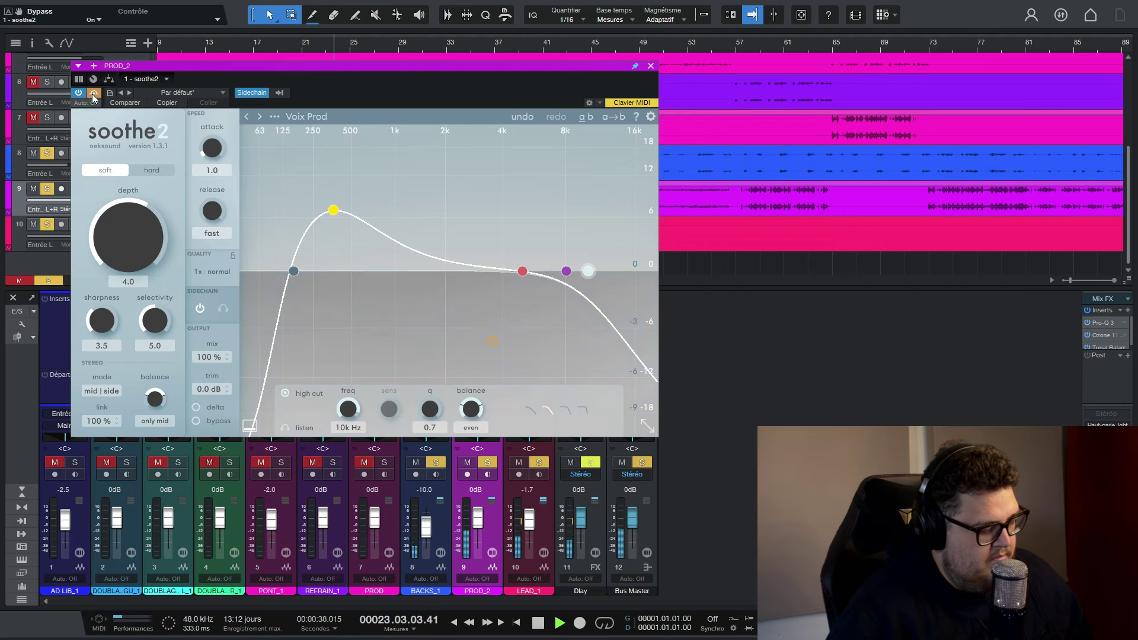
pyautogui.click(94, 93)
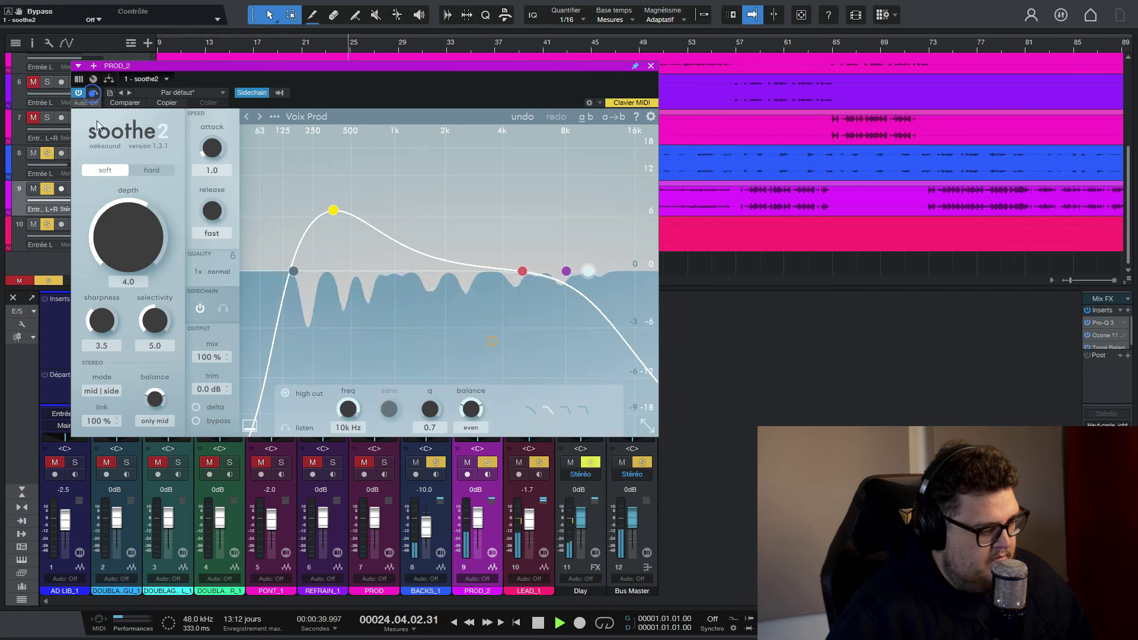
# - Set soothe2's depth to 3.0, compare it against bypass, and stop playback and close the plug-in window
pyautogui.moveTo(116, 211); pyautogui.dragTo(115, 233)
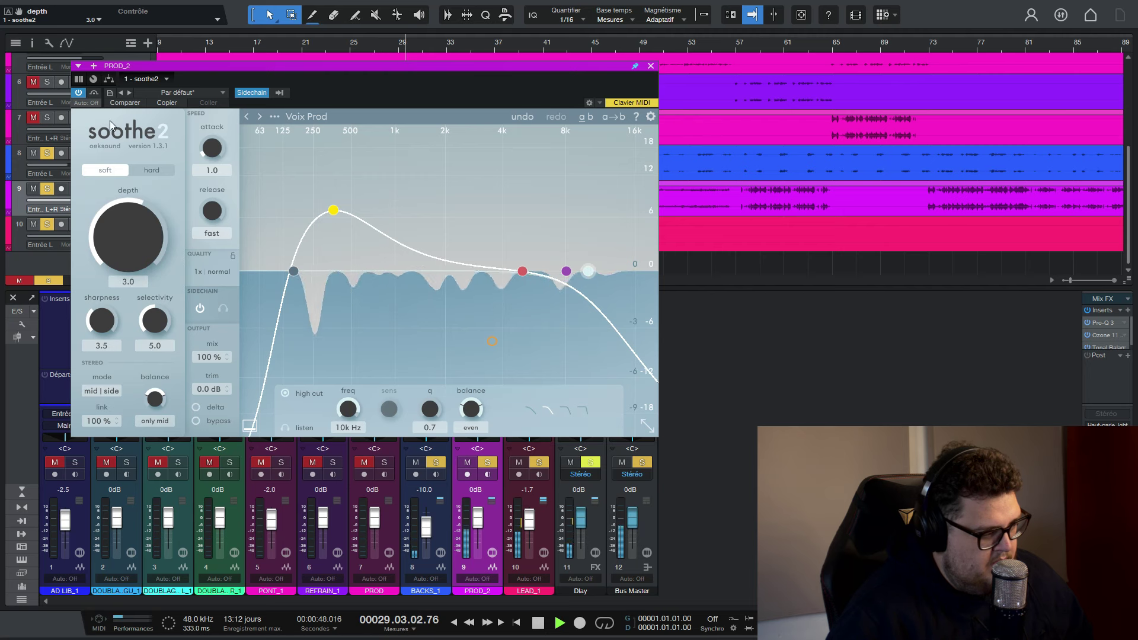
pyautogui.click(95, 93)
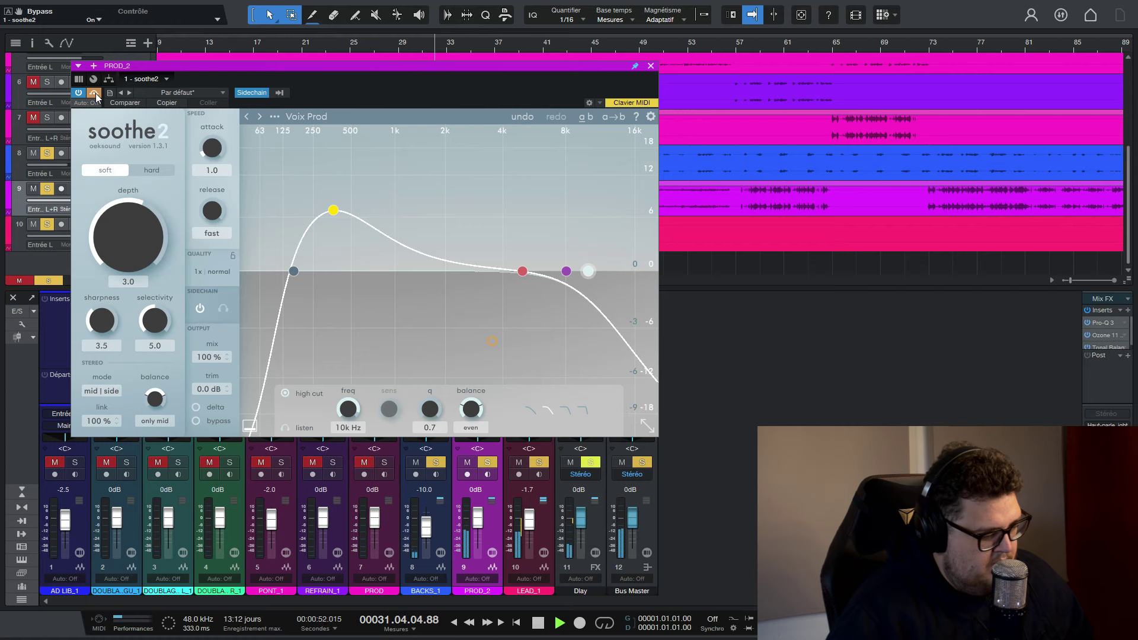
pyautogui.click(95, 94)
pyautogui.press('space')
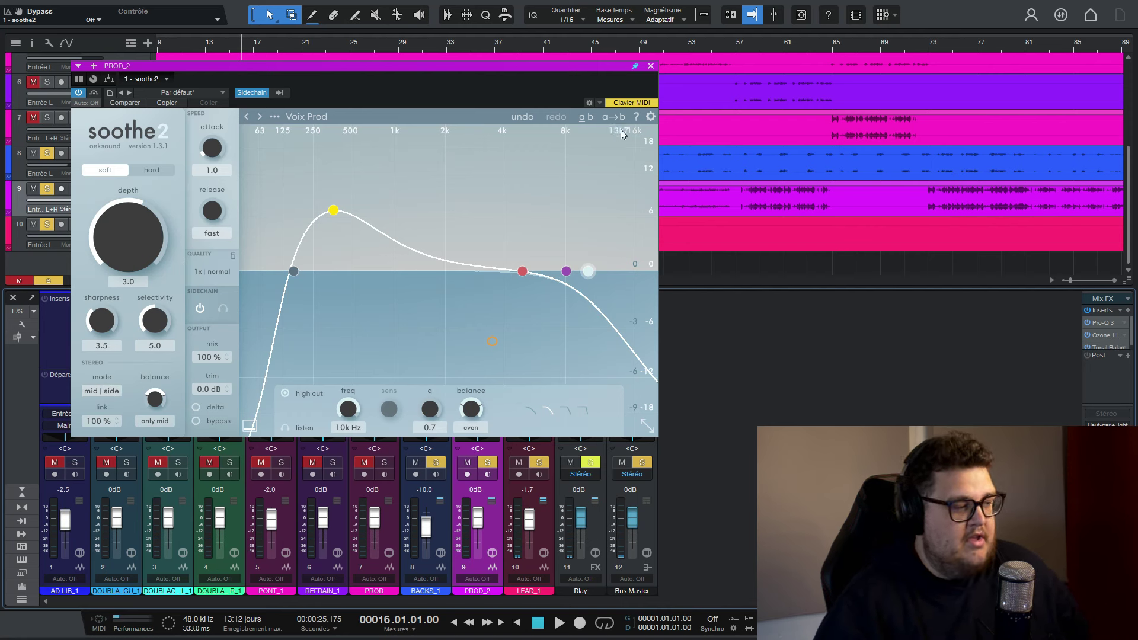
pyautogui.click(651, 67)
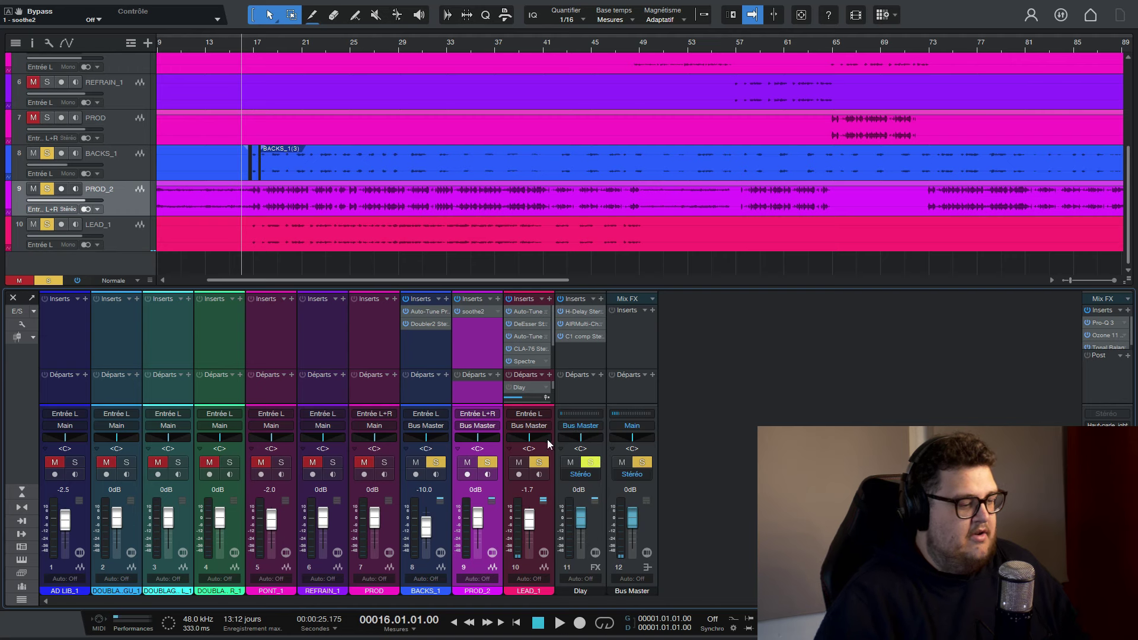
# - Play the mix from bar 16 while trying the LEAD_1 volume at -1.3 dB
pyautogui.press('space')
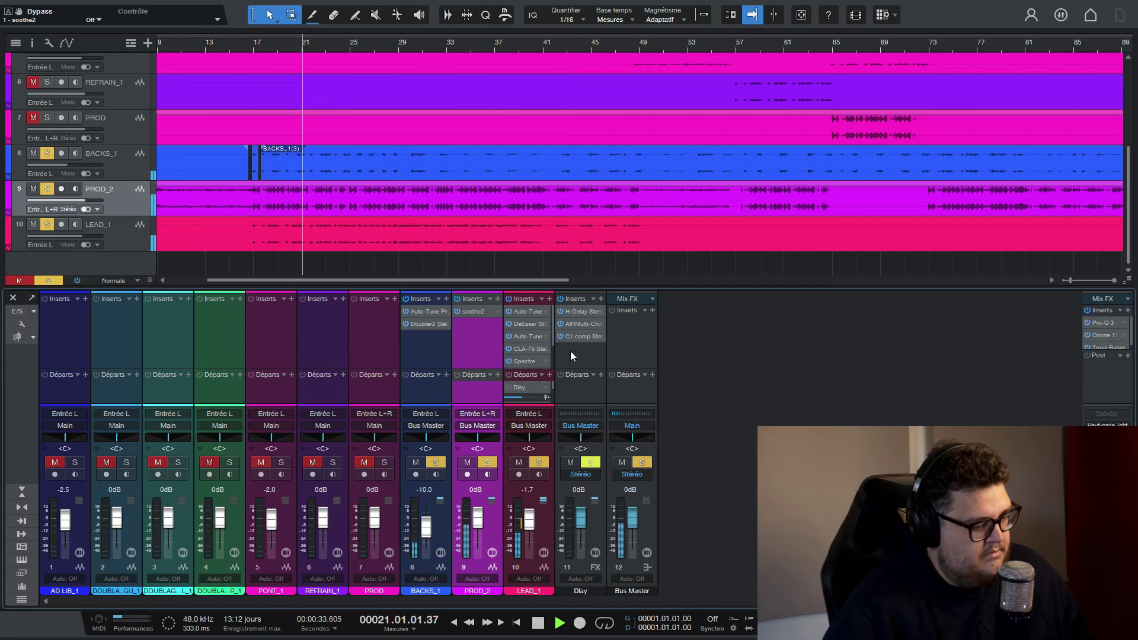
pyautogui.scroll(2, 532, 510)
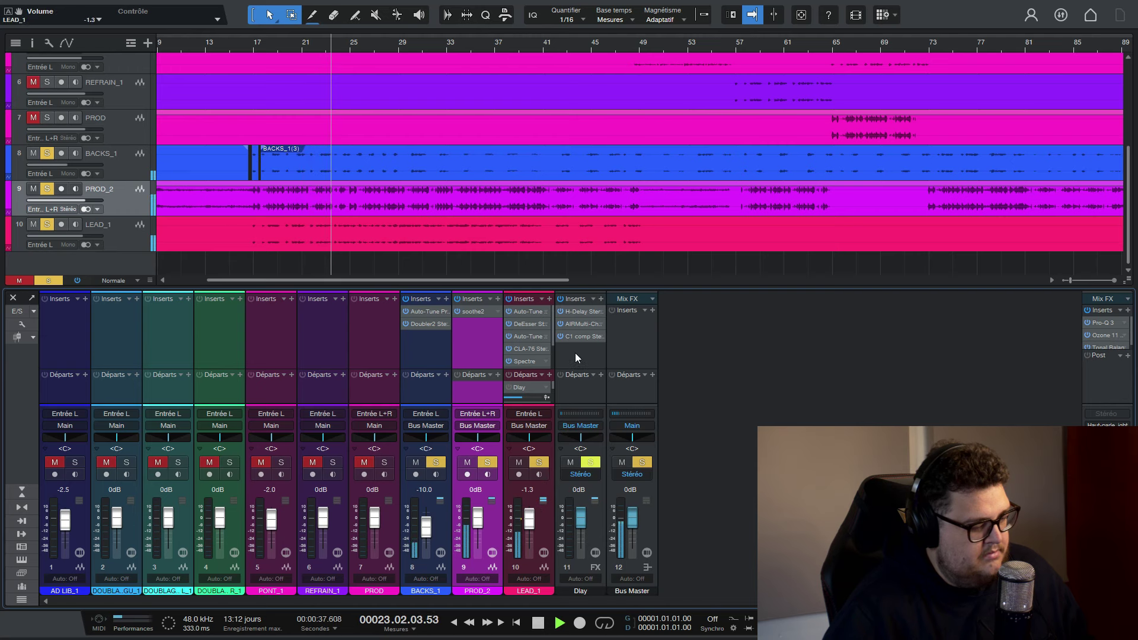
pyautogui.press('space')
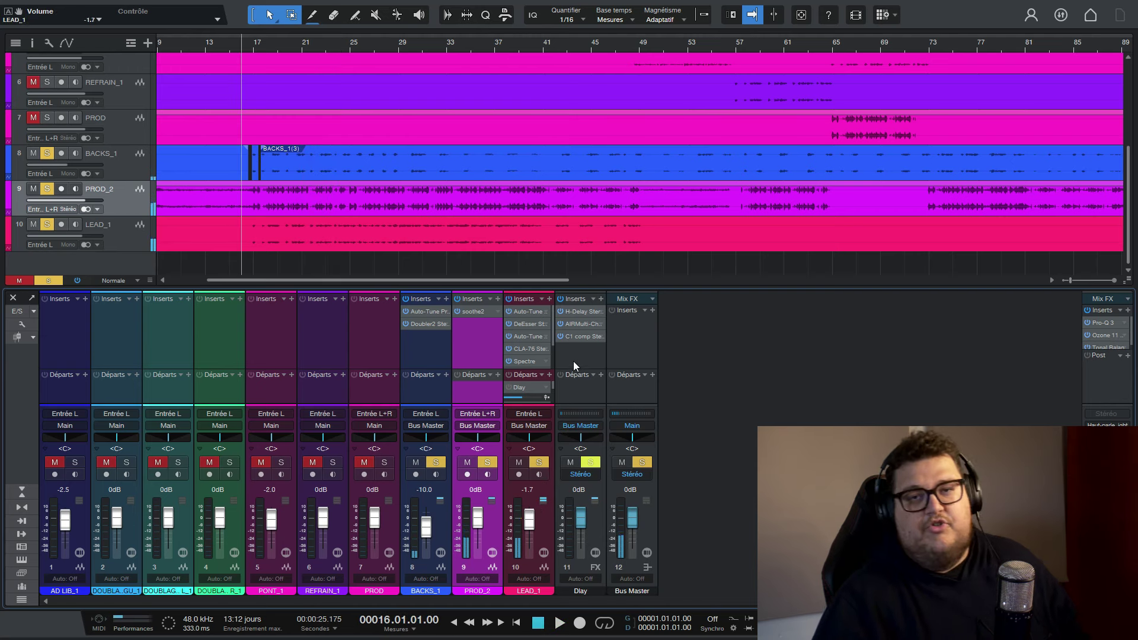
# - Add an effect channel beside the Dlay channel and insert ValhallaVintageVerb on it
pyautogui.rightClick(574, 359)
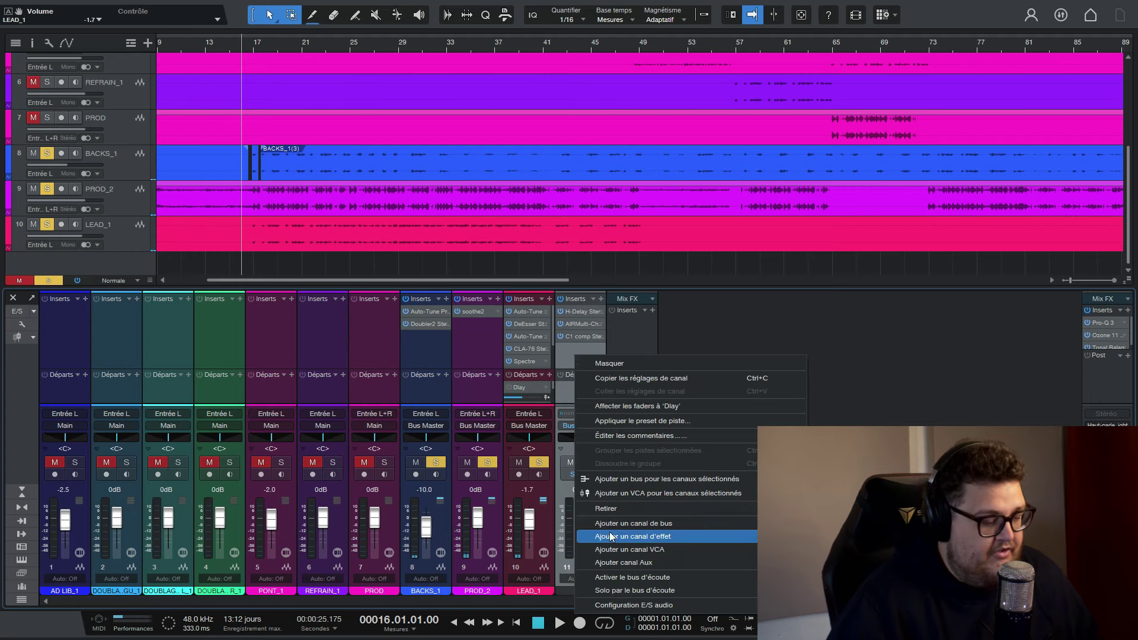
pyautogui.click(632, 536)
pyautogui.click(652, 299)
pyautogui.write('valha')
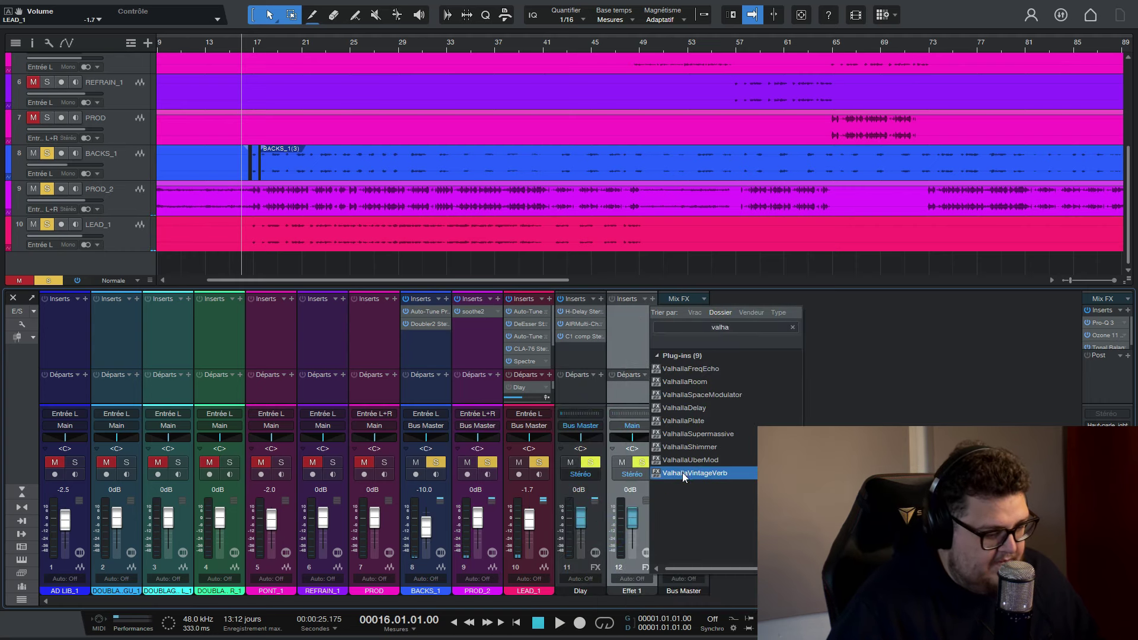
pyautogui.click(682, 472)
# - Route the reverb channel's output to Bus Master and add a send to it from the LEAD_1 channel
pyautogui.click(632, 425)
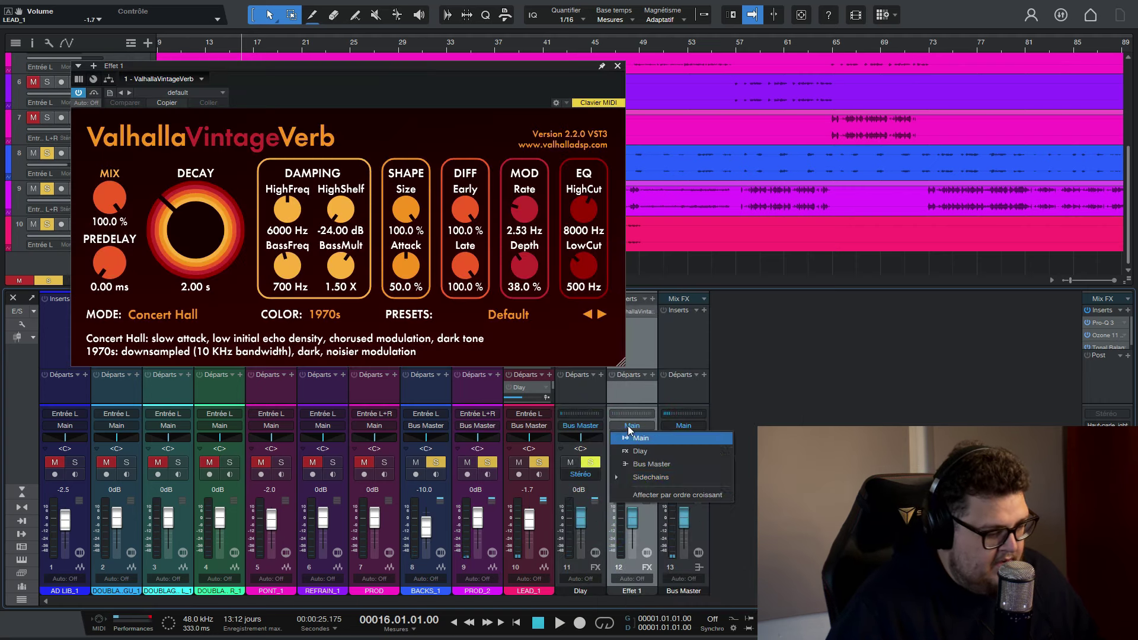
pyautogui.click(643, 469)
pyautogui.click(551, 375)
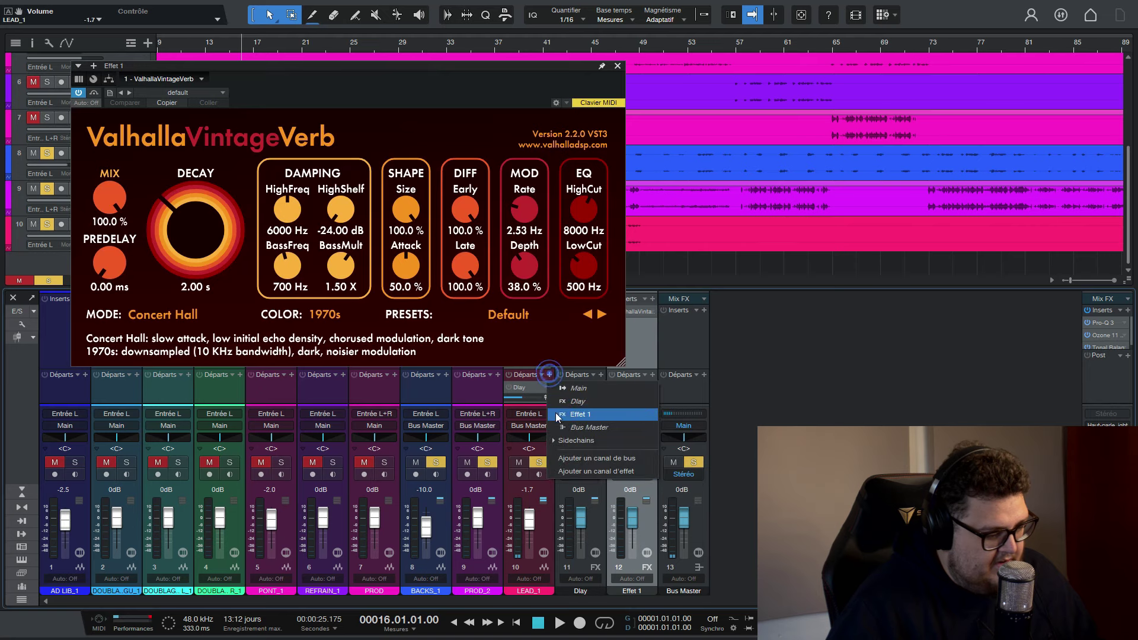
pyautogui.press('space')
pyautogui.click(617, 65)
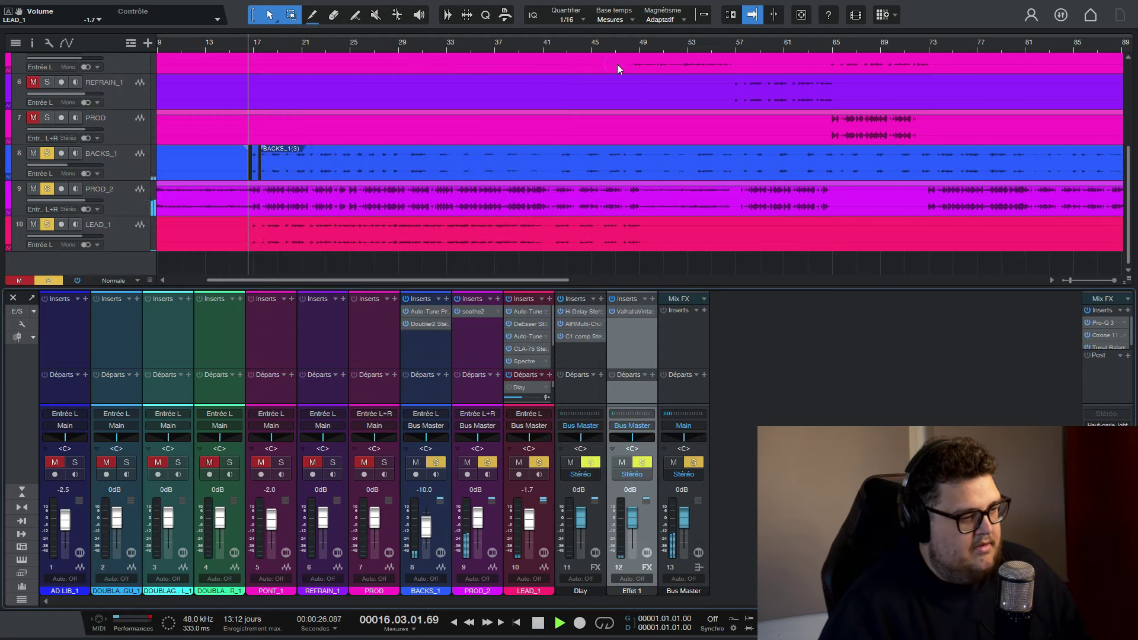
# - Set LEAD_1's send level to the reverb channel to -12.5 dB while listening to the mix
pyautogui.moveTo(546, 372); pyautogui.dragTo(545, 342)
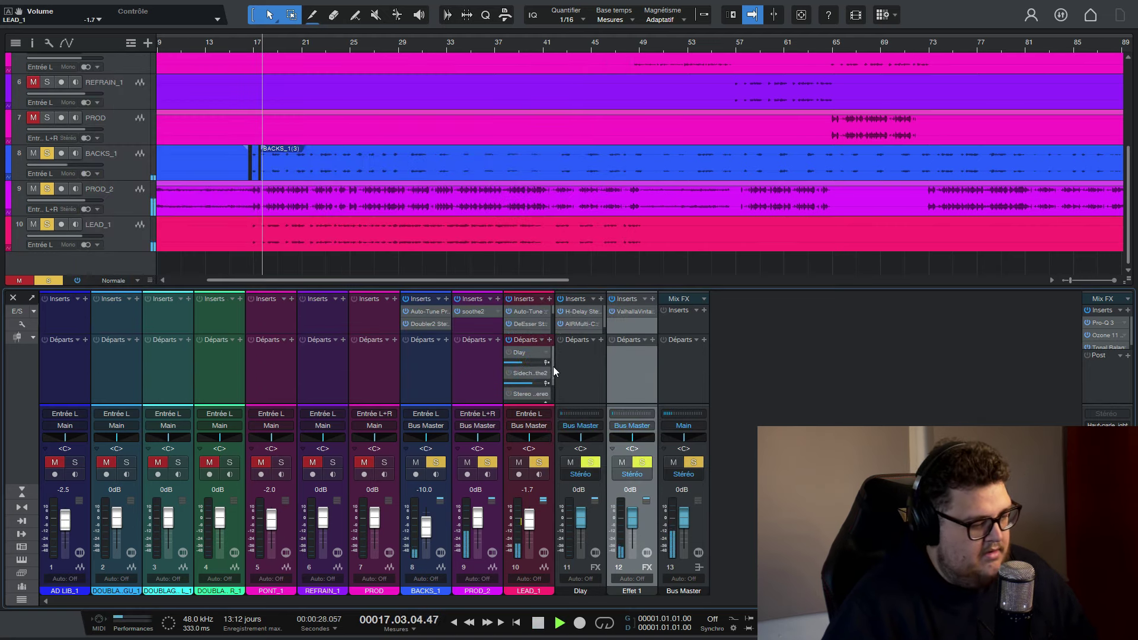
pyautogui.scroll(-2, 527, 392)
pyautogui.scroll(-1, 514, 397)
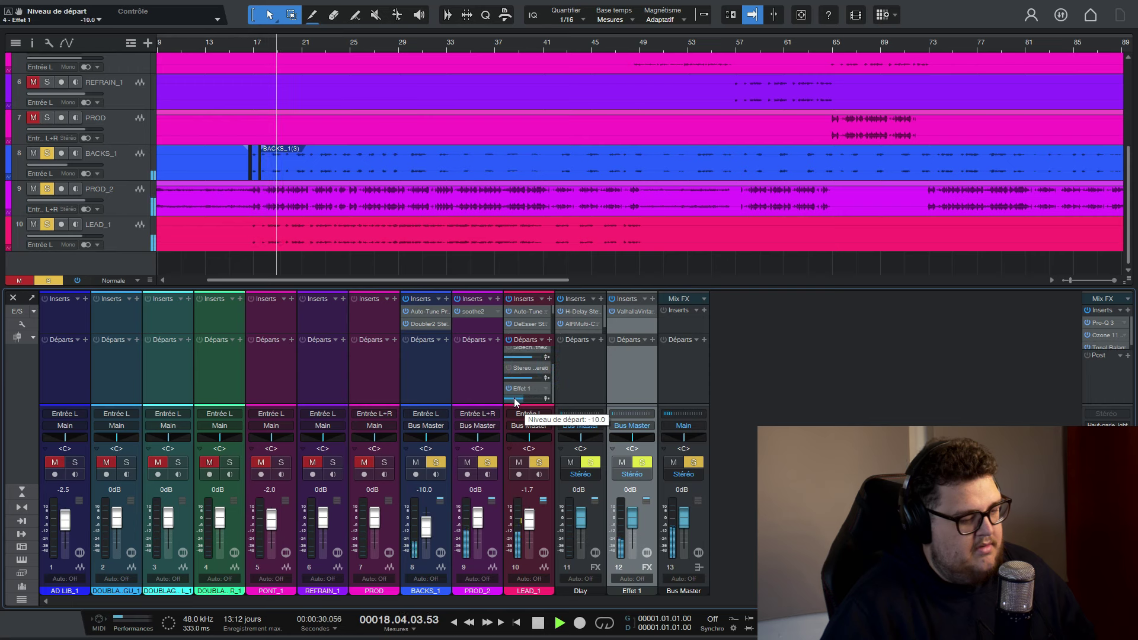
pyautogui.scroll(-5, 514, 397)
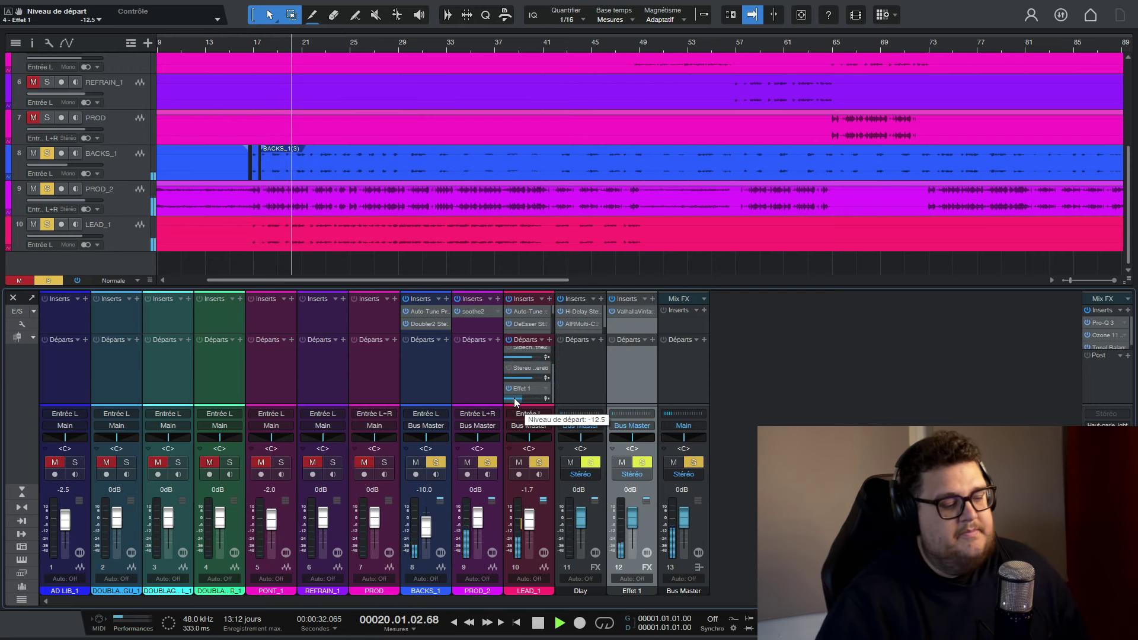
pyautogui.scroll(3, 514, 397)
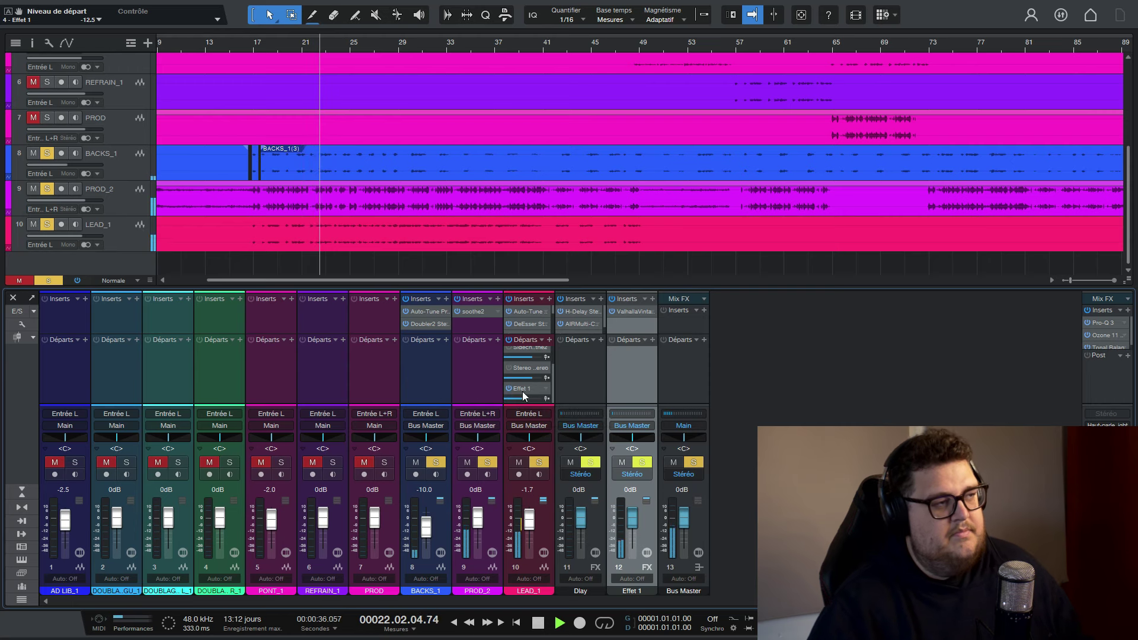
pyautogui.press('space')
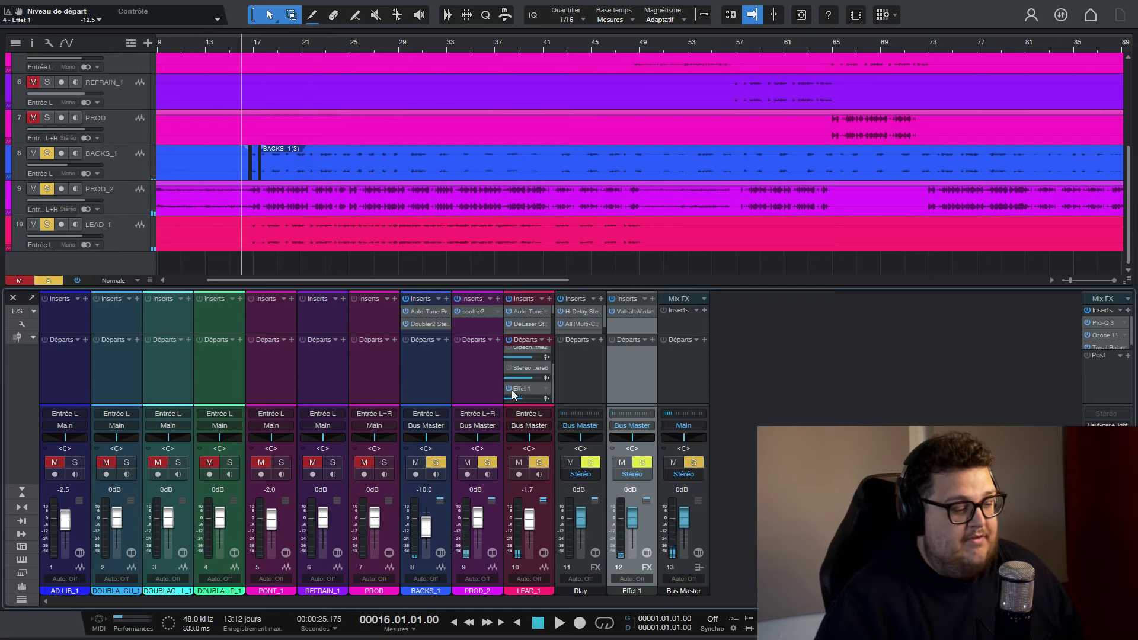
# - Play the mix and compare the lead vocal with its reverb send muted and active
pyautogui.press('space')
pyautogui.click(509, 389)
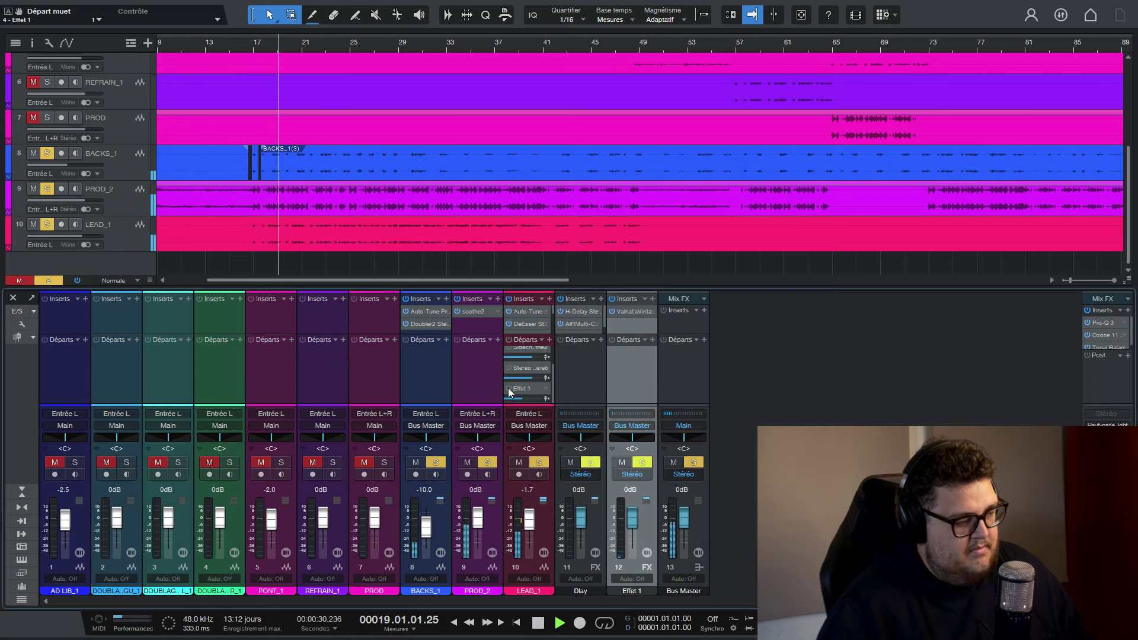
pyautogui.click(508, 389)
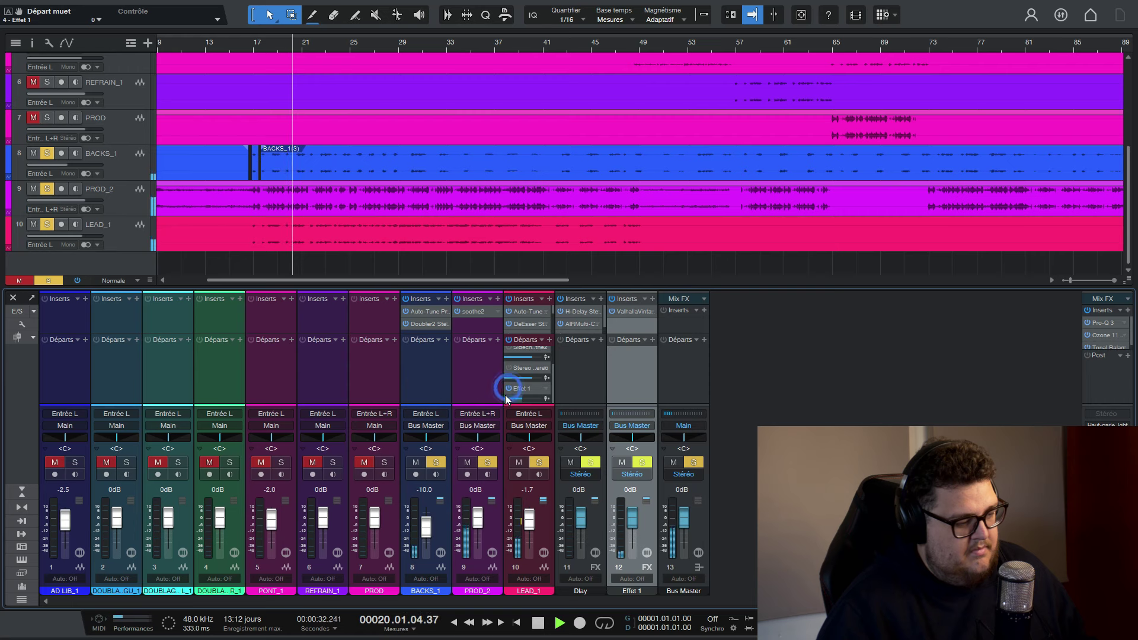
pyautogui.moveTo(507, 397)
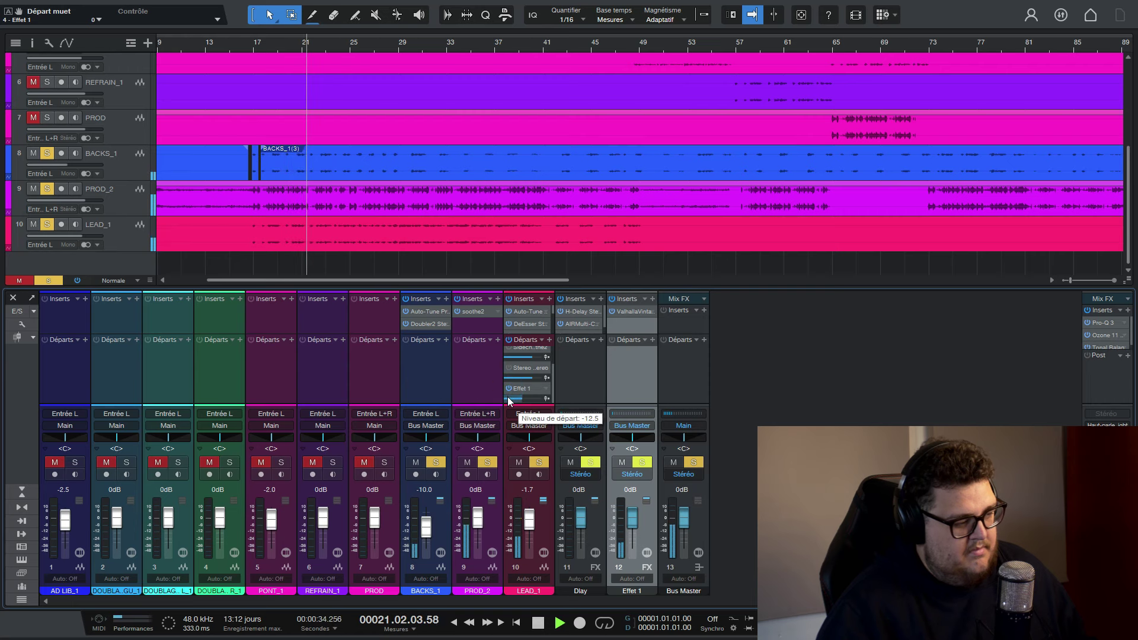
pyautogui.press('space')
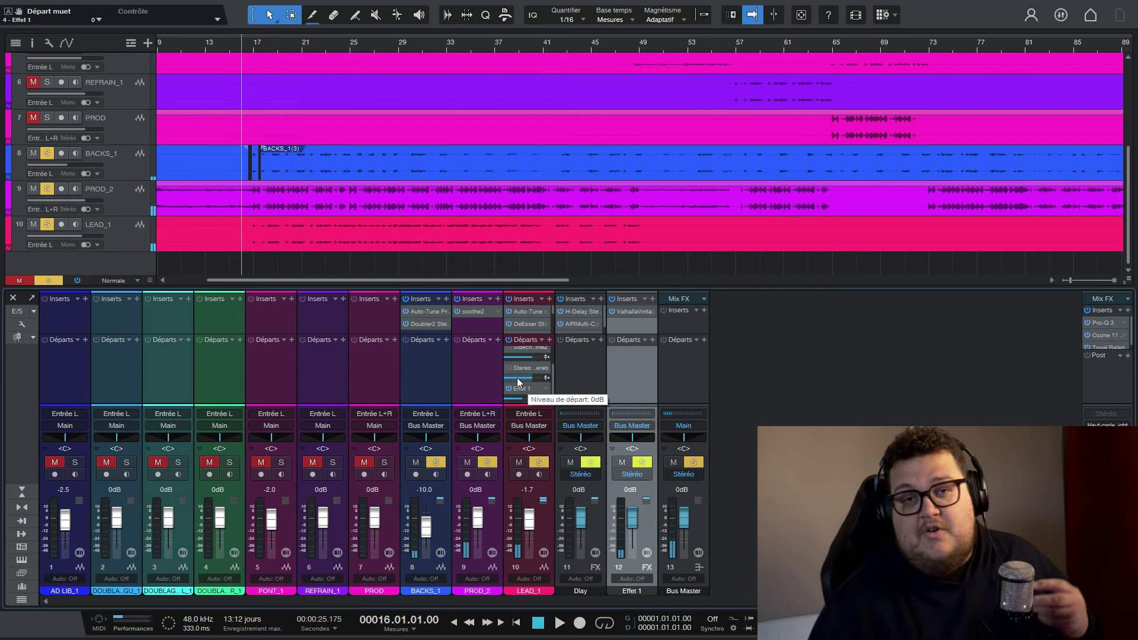
# - Remove the reverb send from LEAD_1 and delete the reverb effect channel from the mixer
pyautogui.rightClick(545, 386)
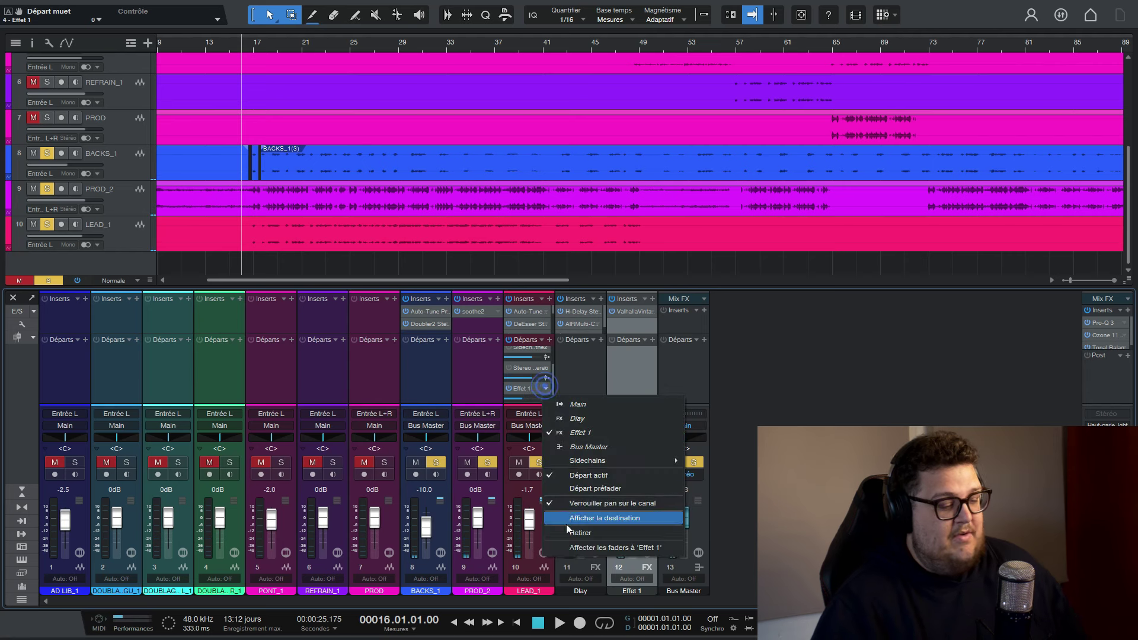
pyautogui.click(577, 534)
pyautogui.rightClick(628, 383)
pyautogui.click(675, 277)
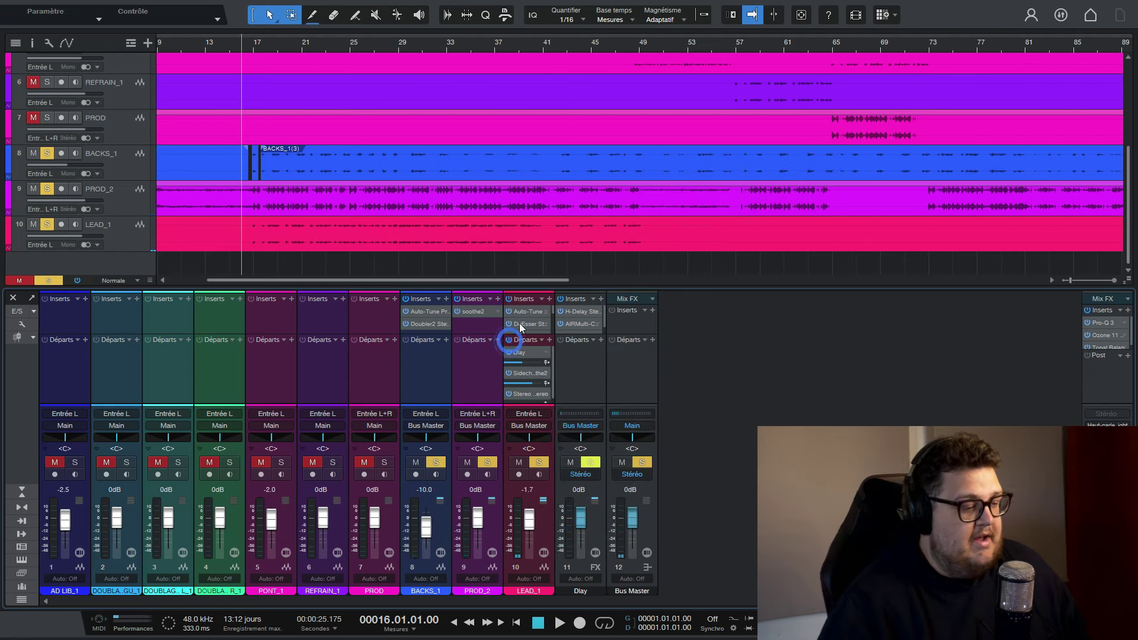
# - Display the H-Delay and AIR Multi-Chorus plug-ins of the Dlay effect channel and mute BACKS_1
pyautogui.moveTo(524, 340); pyautogui.dragTo(521, 364)
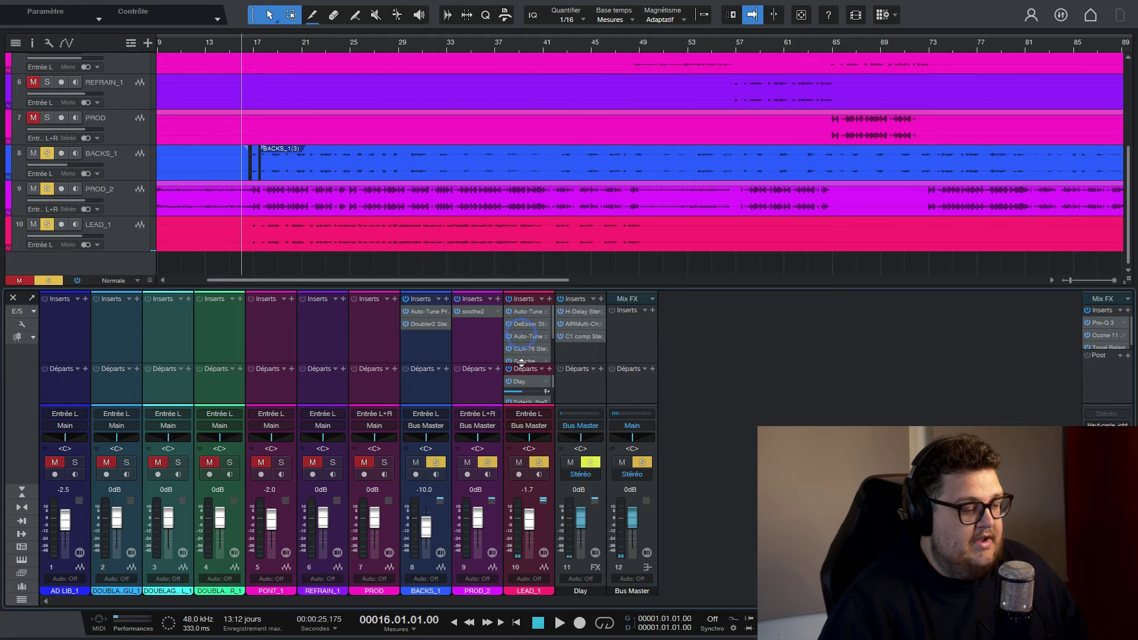
pyautogui.doubleClick(576, 312)
pyautogui.moveTo(350, 192); pyautogui.dragTo(513, 70)
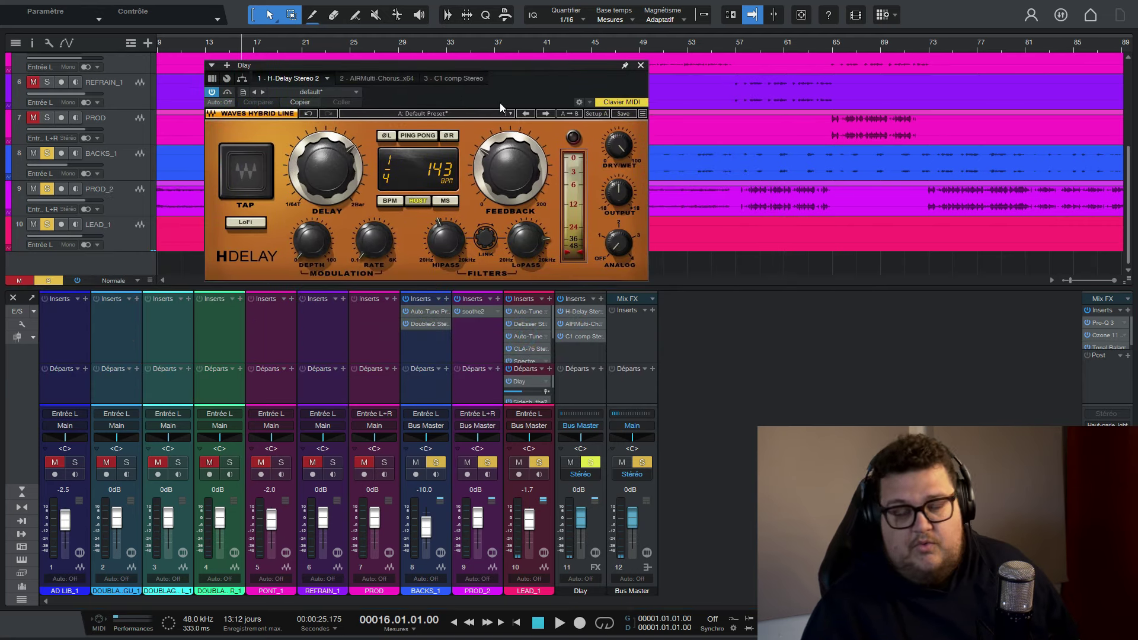
pyautogui.moveTo(594, 65); pyautogui.dragTo(503, 52)
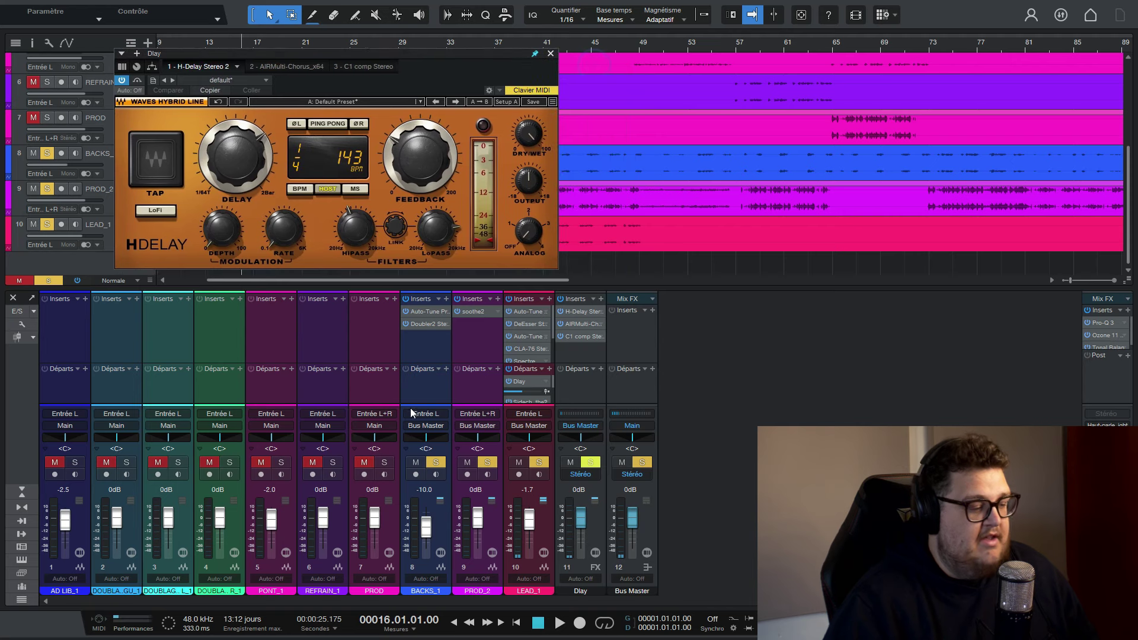
pyautogui.click(416, 462)
pyautogui.doubleClick(581, 324)
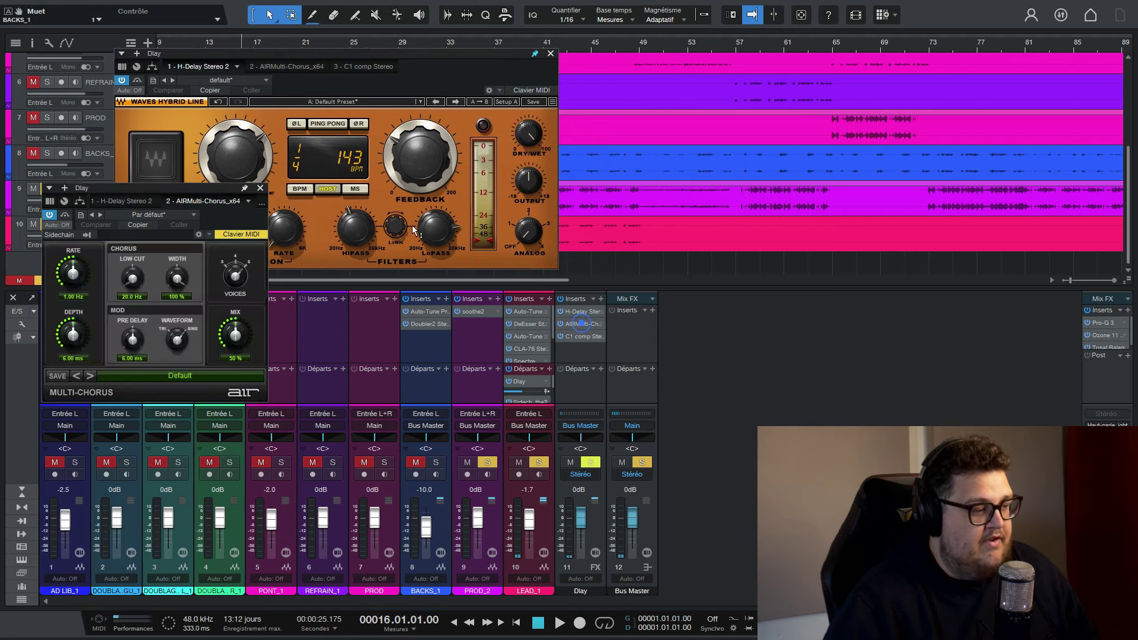
pyautogui.moveTo(212, 223); pyautogui.dragTo(277, 318)
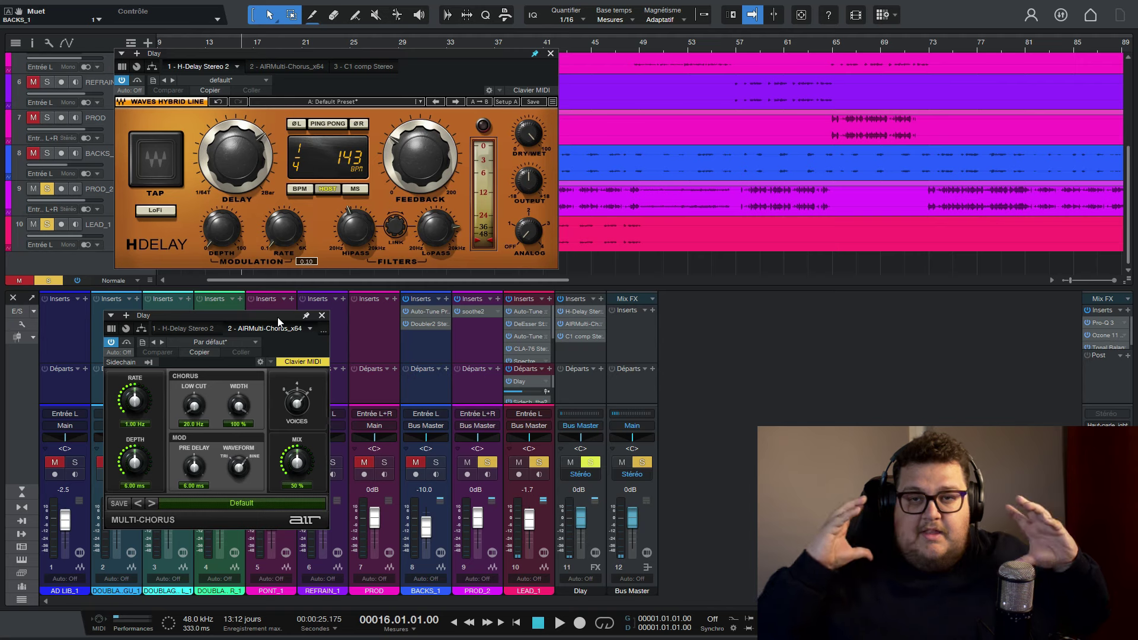
# - Unsolo PROD_2 and play the lead vocal with its delay without the instrumental
pyautogui.press('space')
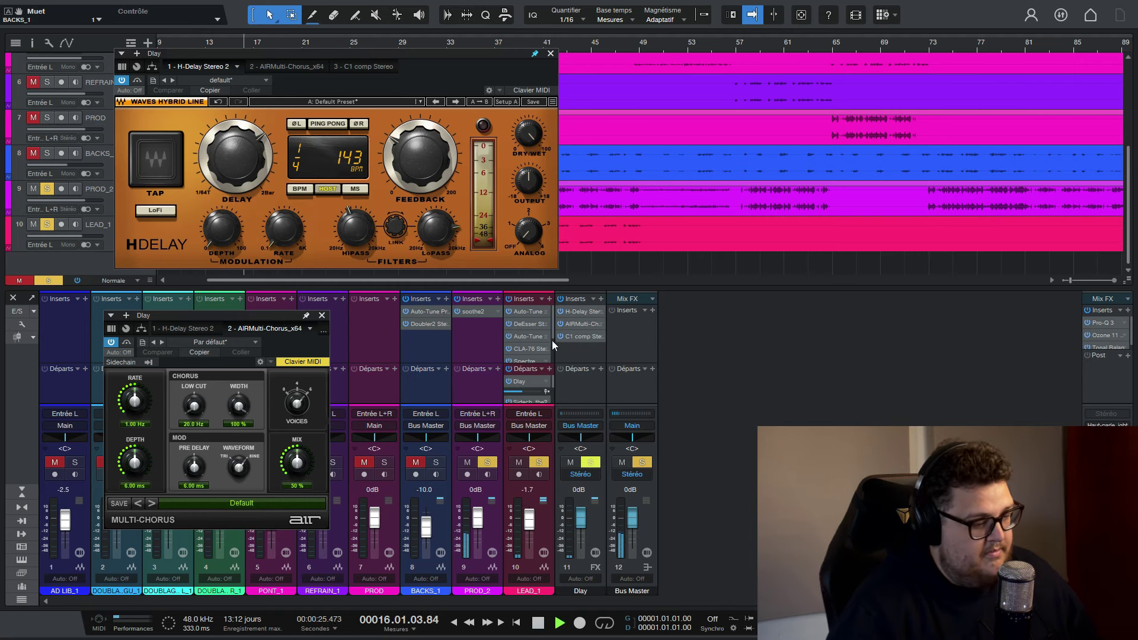
pyautogui.click(467, 463)
pyautogui.click(487, 462)
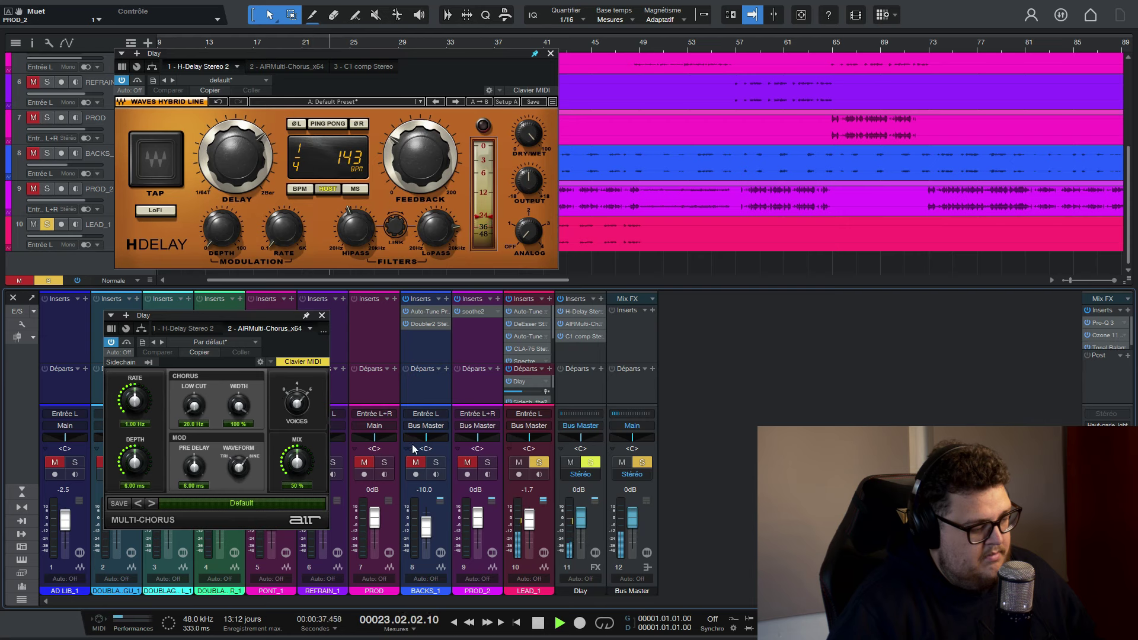
pyautogui.press('space')
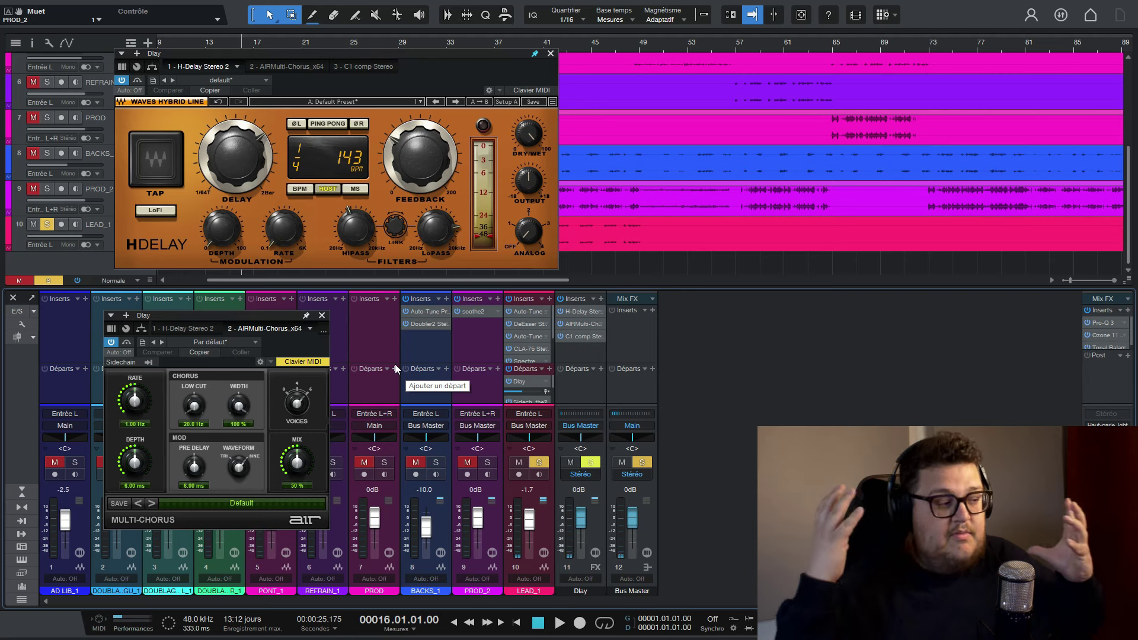
# - Set the H-Delay's delay time to 1/16 and its feedback to 54 while listening to the lead vocal
pyautogui.moveTo(249, 166); pyautogui.dragTo(249, 181)
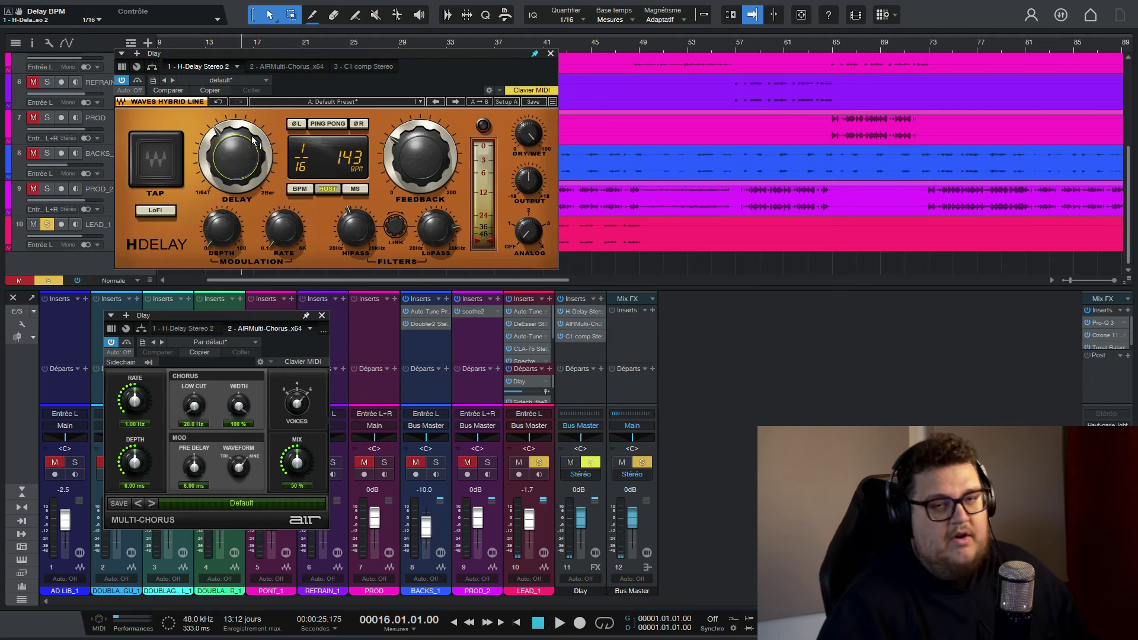
pyautogui.press('space')
pyautogui.moveTo(279, 230)
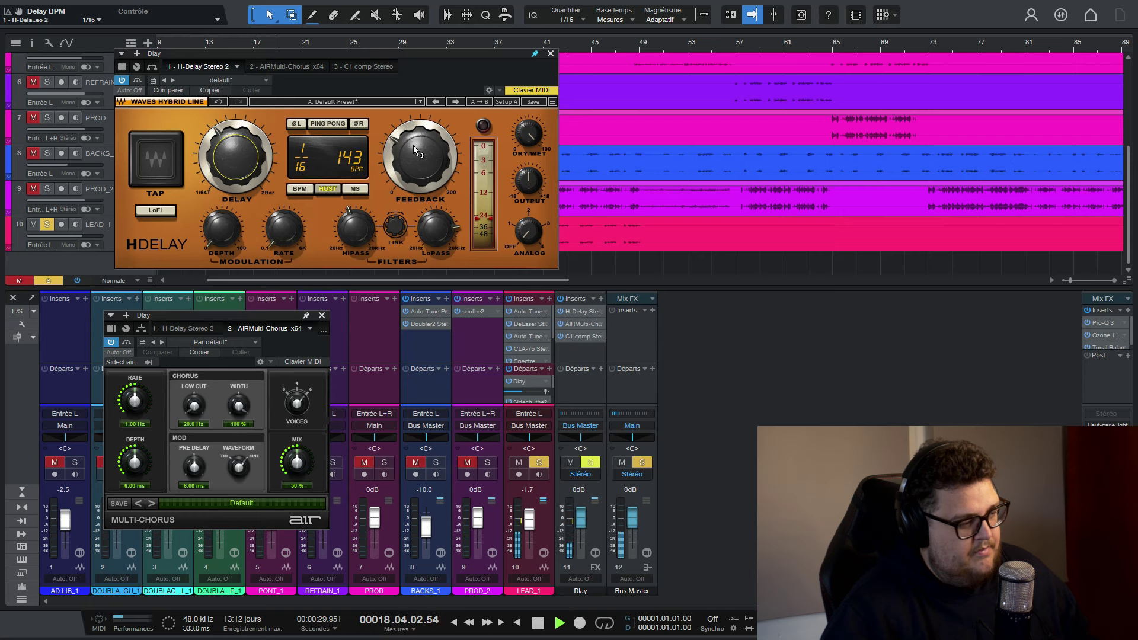
pyautogui.moveTo(439, 160)
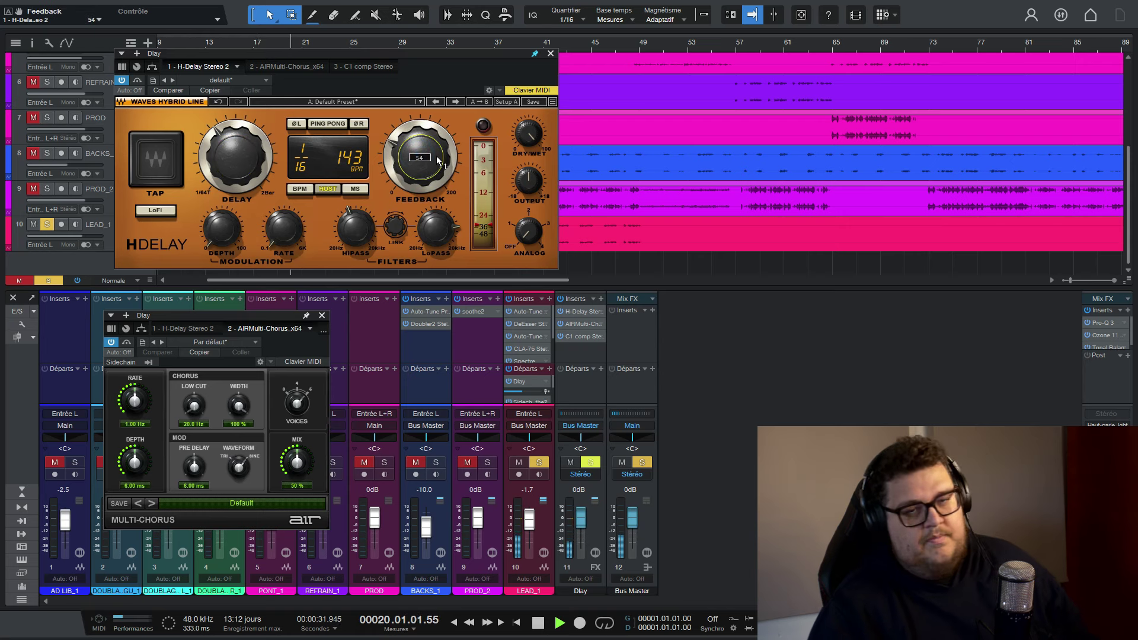
pyautogui.press('space')
# - Bring PROD_2 back into the mix and lower LEAD_1's send level to Dlay to -15.0 dB during playback
pyautogui.click(467, 463)
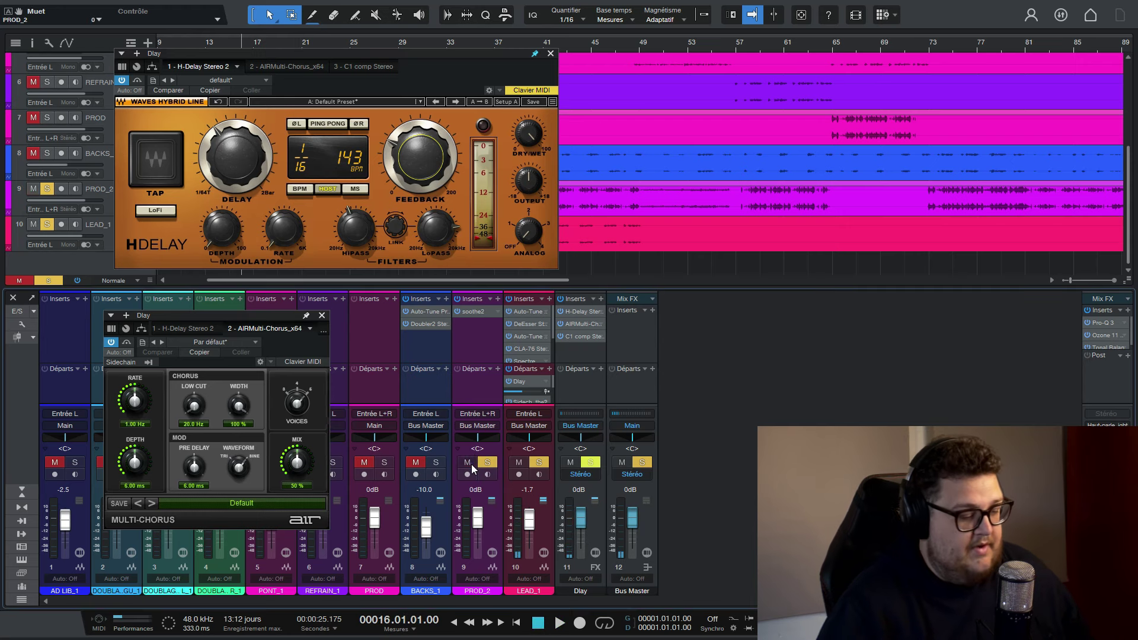
pyautogui.press('space')
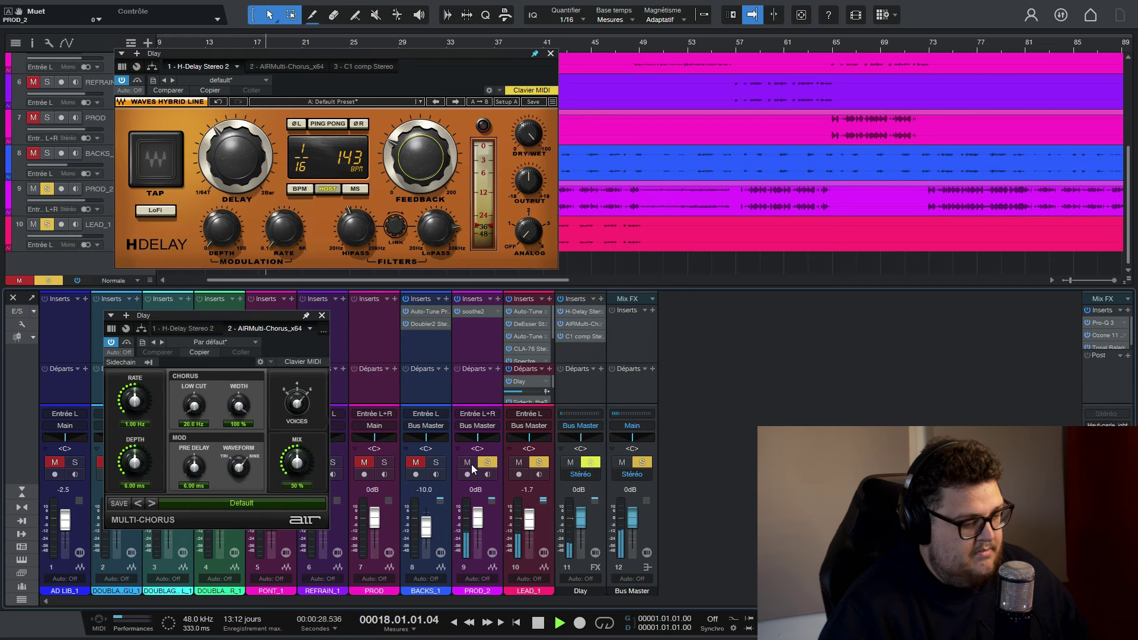
pyautogui.click(556, 336)
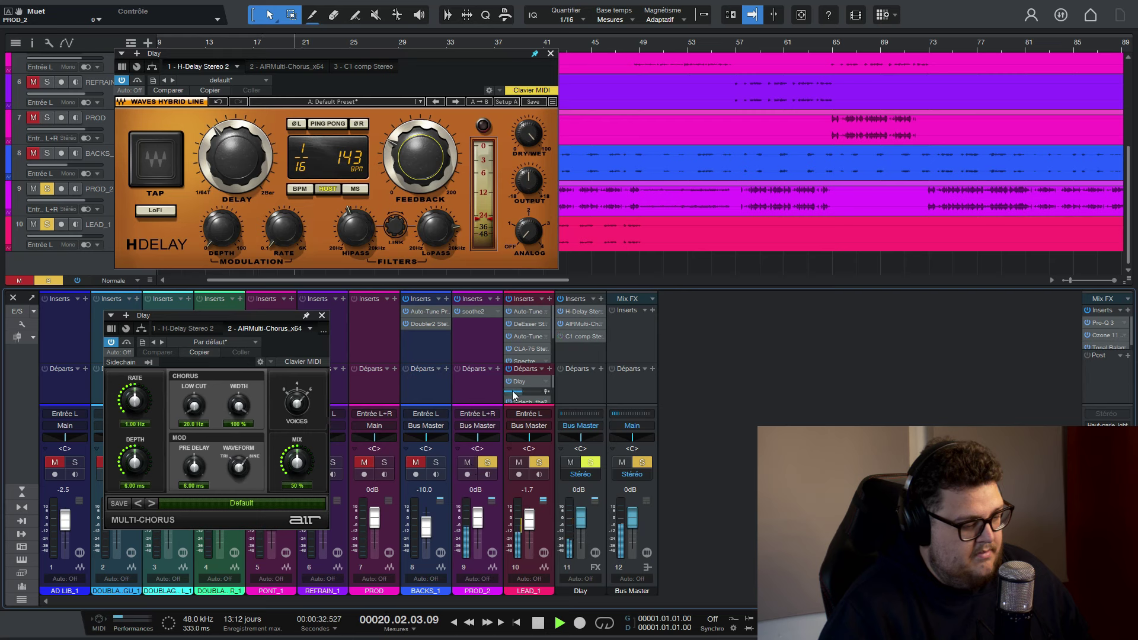
pyautogui.moveTo(508, 392); pyautogui.dragTo(509, 396)
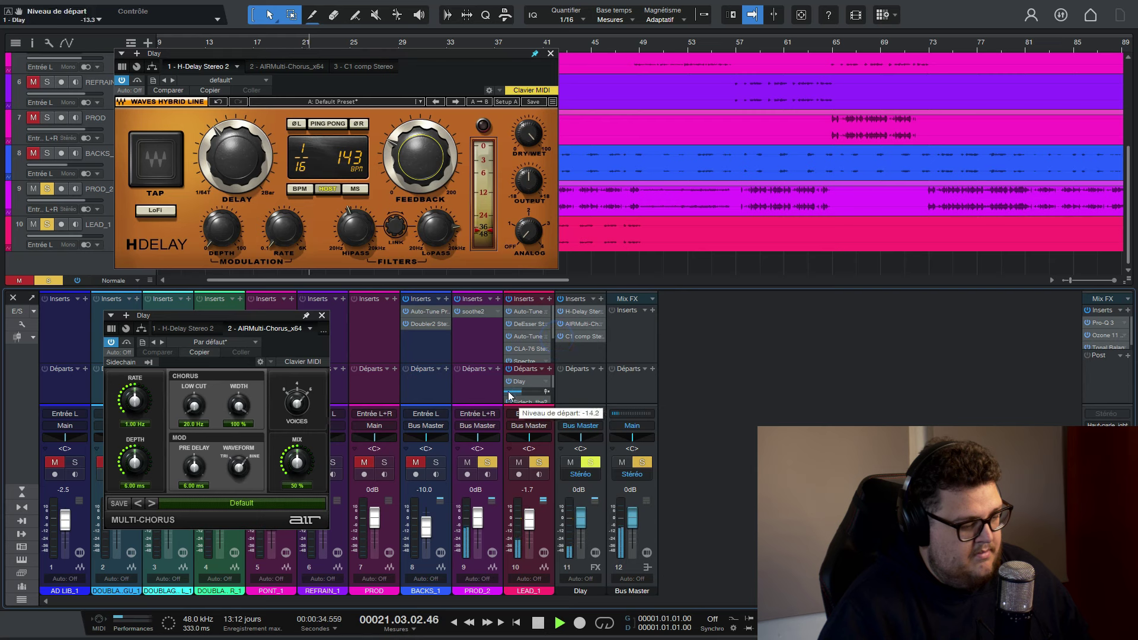
pyautogui.scroll(-2, 509, 393)
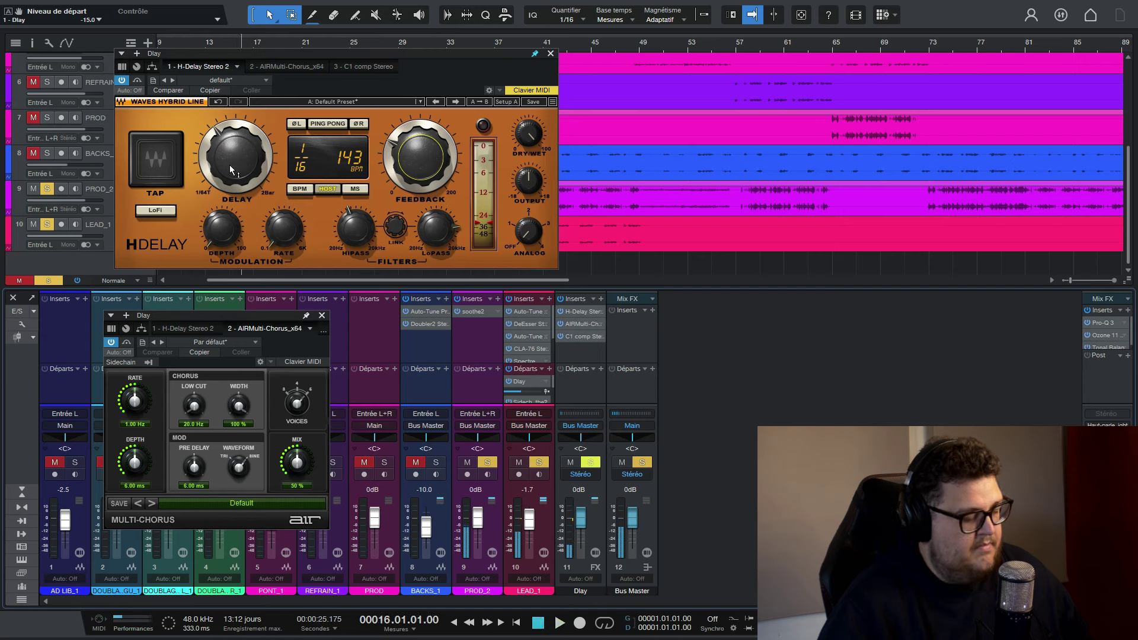
# - Try H-Delay at 1/8, set its delay time to 1/4, and lower LEAD_1's Dlay send level to -17.5 dB during playback
pyautogui.press('space')
pyautogui.scroll(1, 231, 169)
pyautogui.press('space')
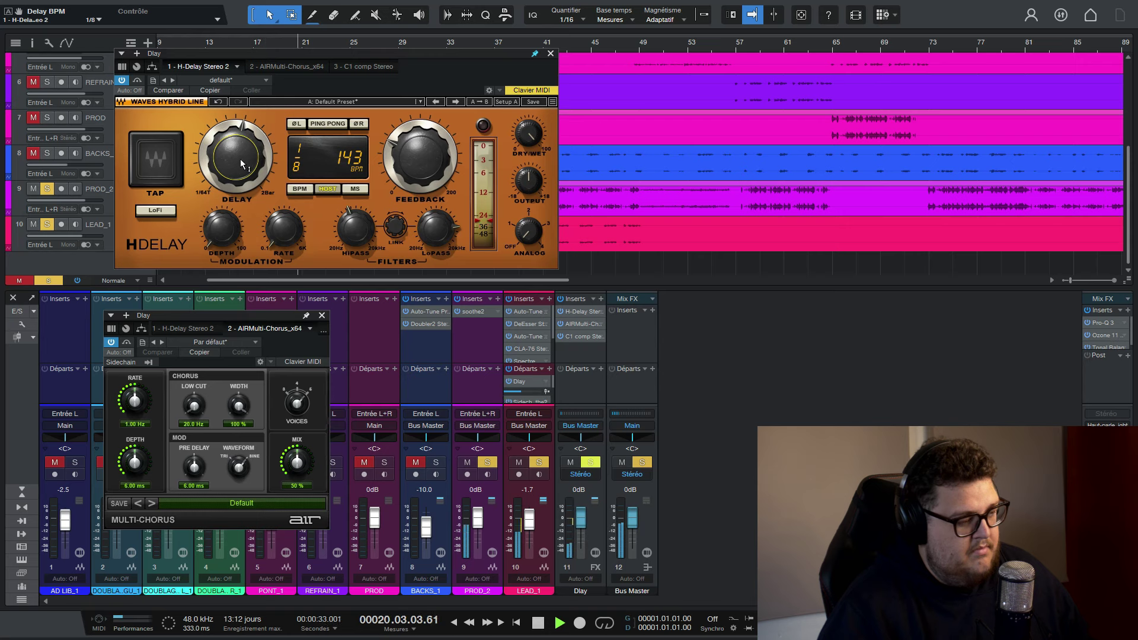
pyautogui.scroll(3, 242, 163)
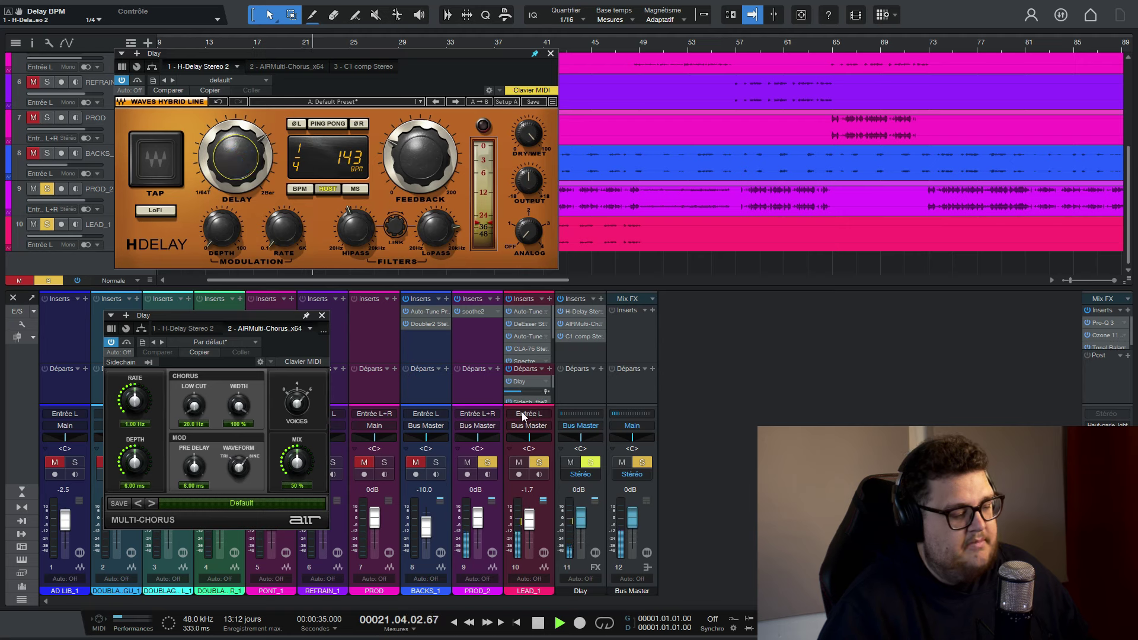
pyautogui.click(323, 315)
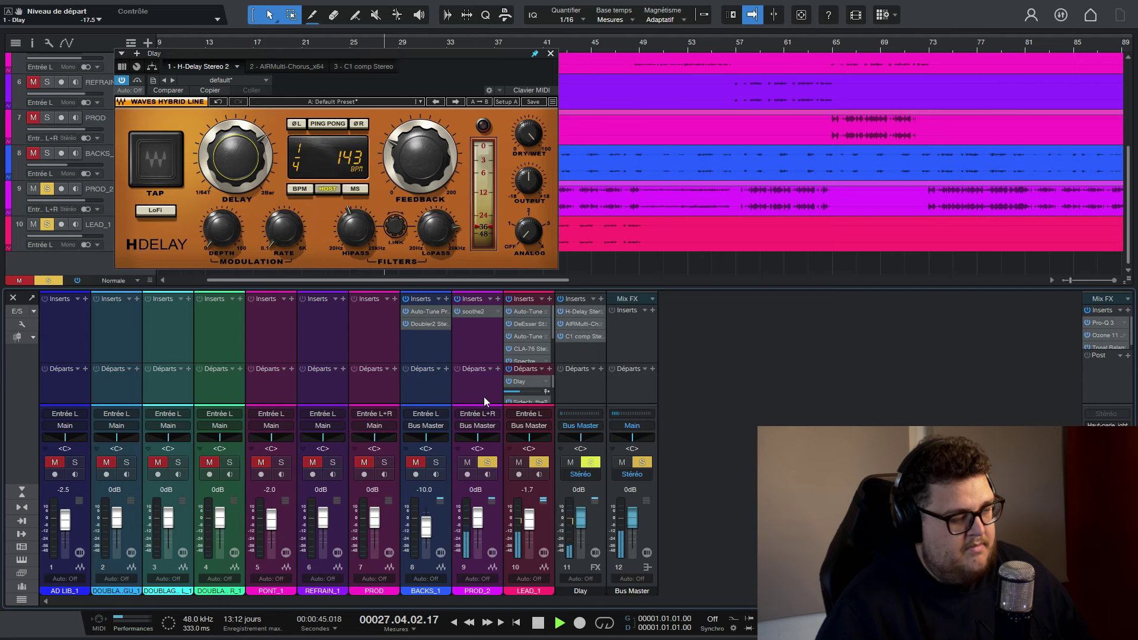
pyautogui.press('space')
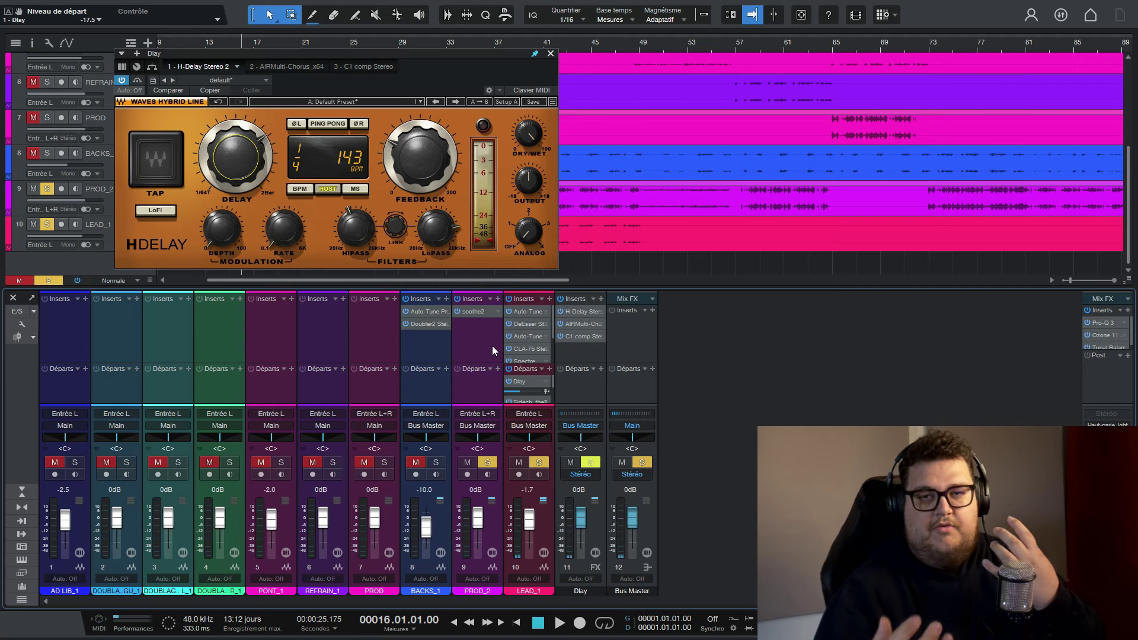
# - Examine the AIR Multi-Chorus and C1 comp settings on the Dlay channel, and close its plug-in windows
pyautogui.click(584, 324)
pyautogui.moveTo(201, 321); pyautogui.dragTo(183, 278)
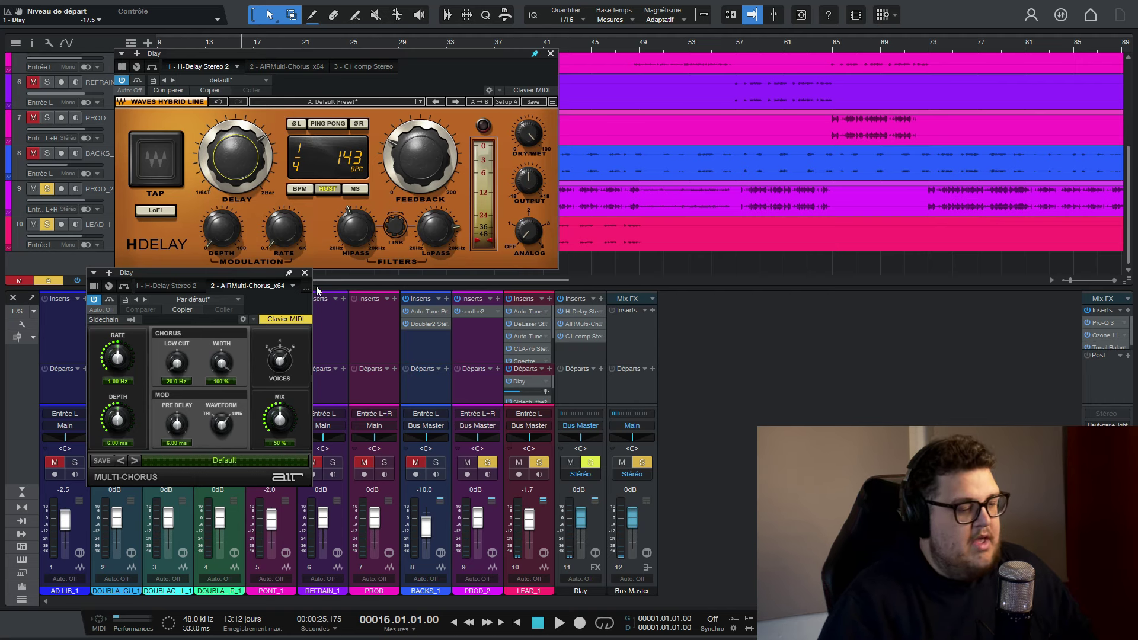
pyautogui.click(585, 336)
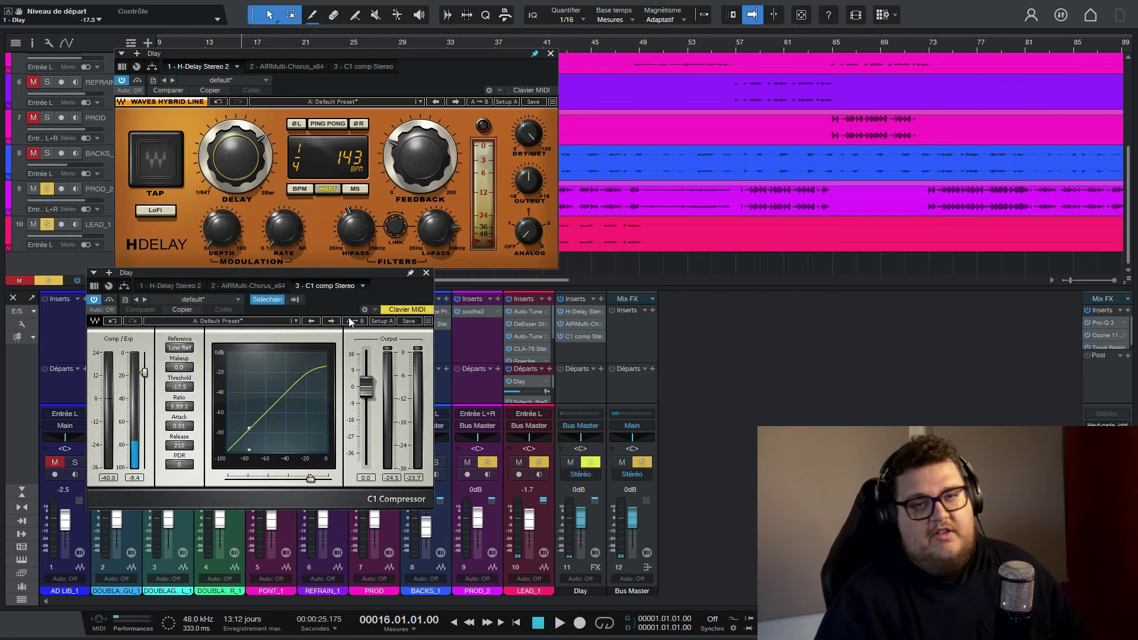
pyautogui.click(426, 273)
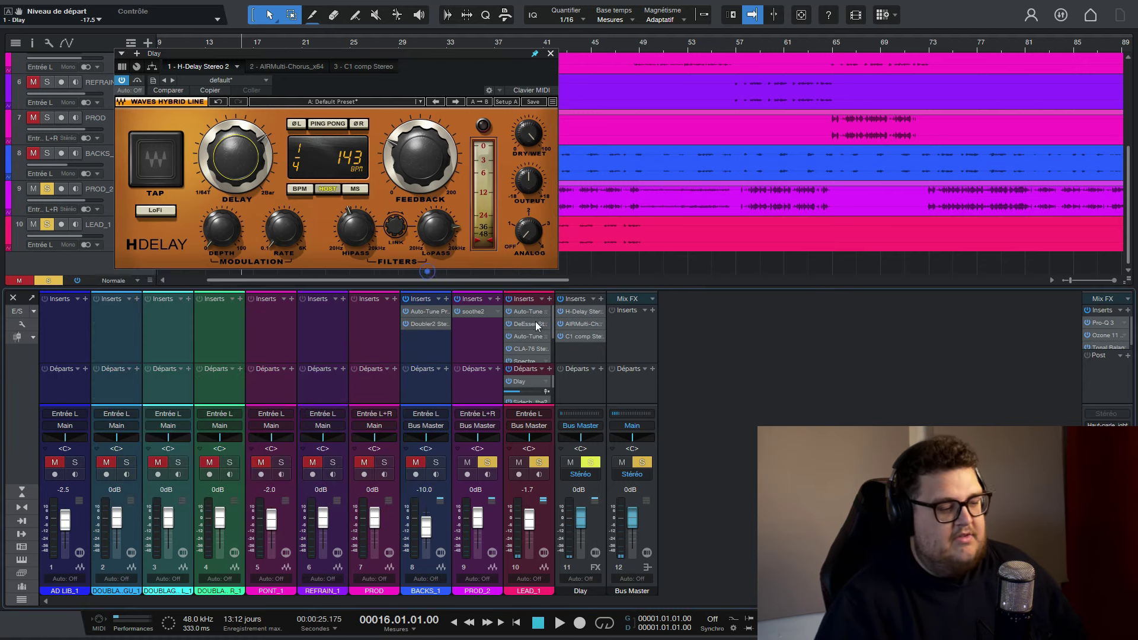
pyautogui.click(583, 324)
pyautogui.click(297, 290)
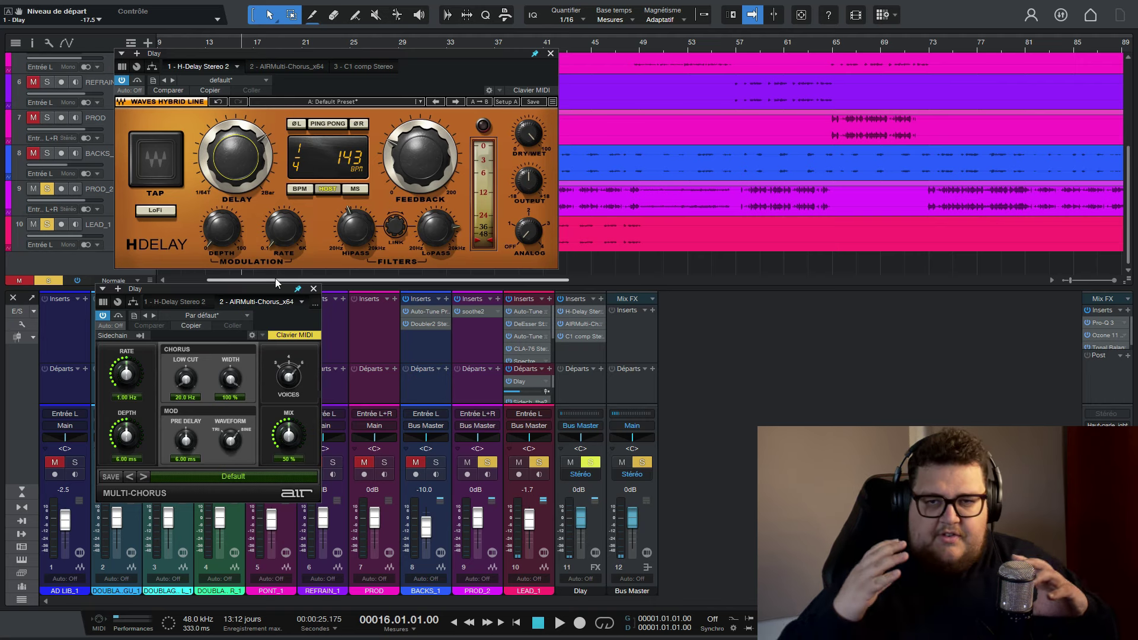
pyautogui.click(314, 291)
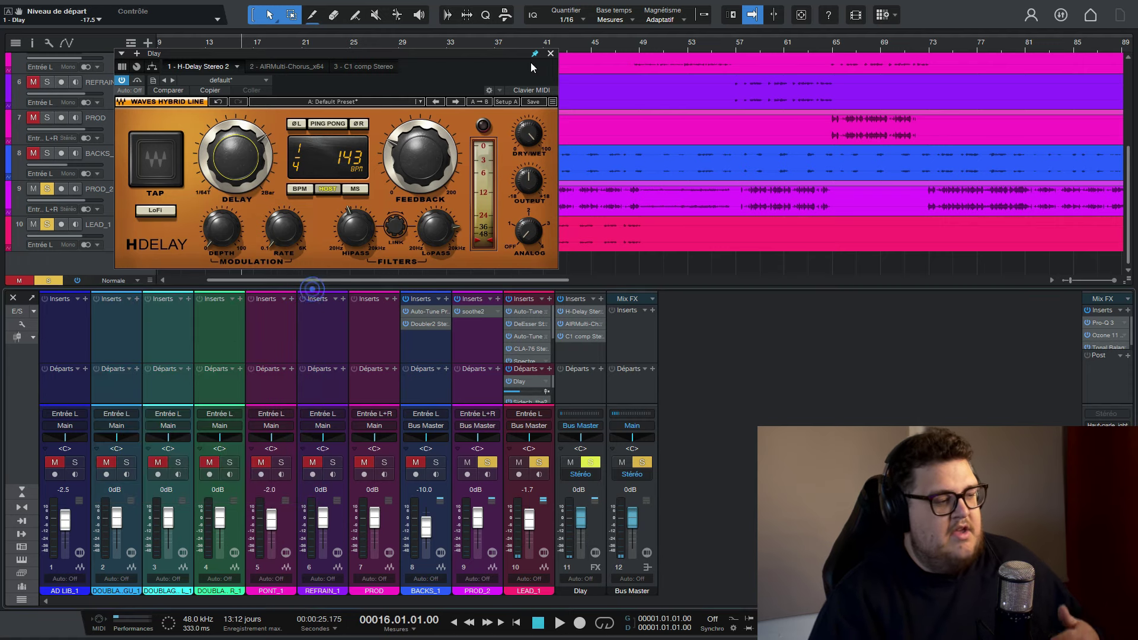
pyautogui.click(551, 53)
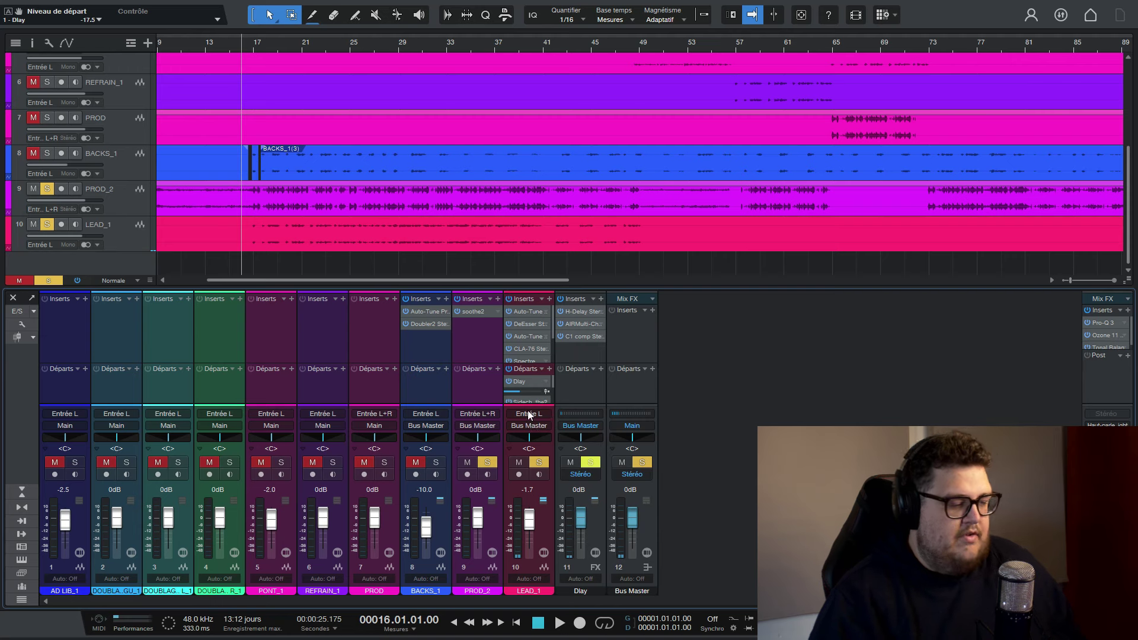
# - Examine LEAD_1's CLA-76 compressor settings alongside the enlarged vocal and instrumental waveforms
pyautogui.moveTo(524, 391)
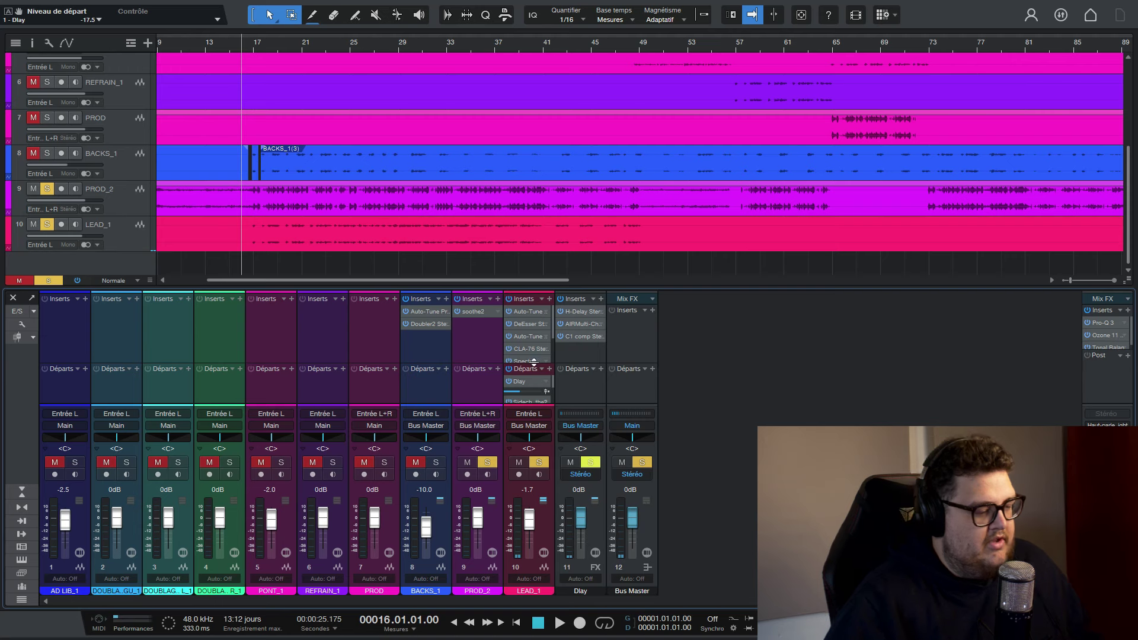
pyautogui.moveTo(534, 362); pyautogui.dragTo(534, 365)
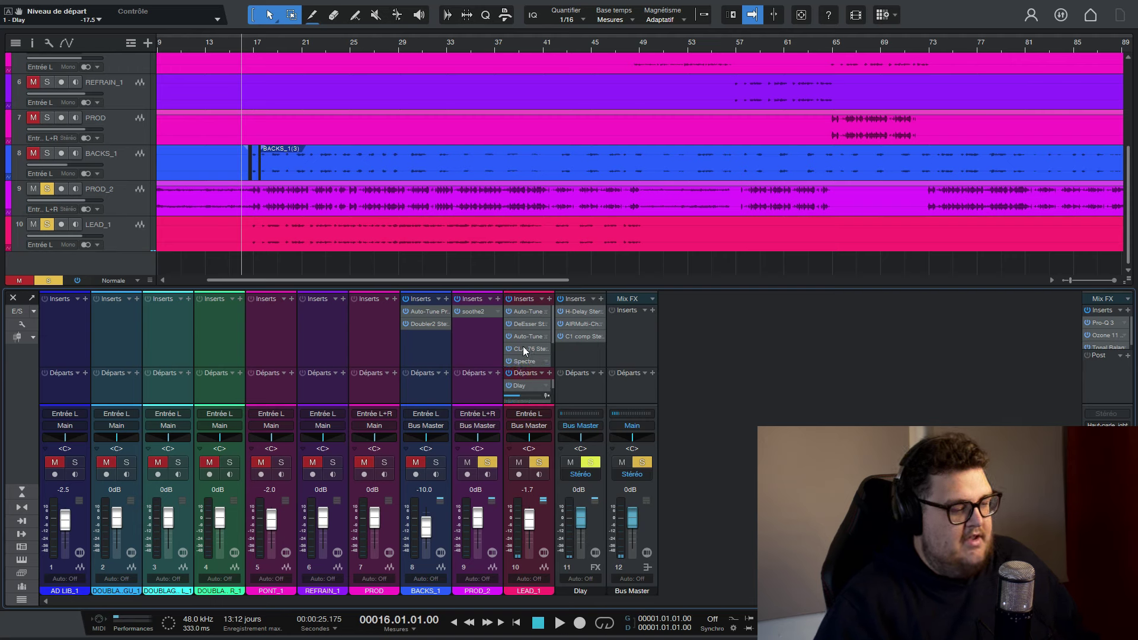
pyautogui.click(523, 347)
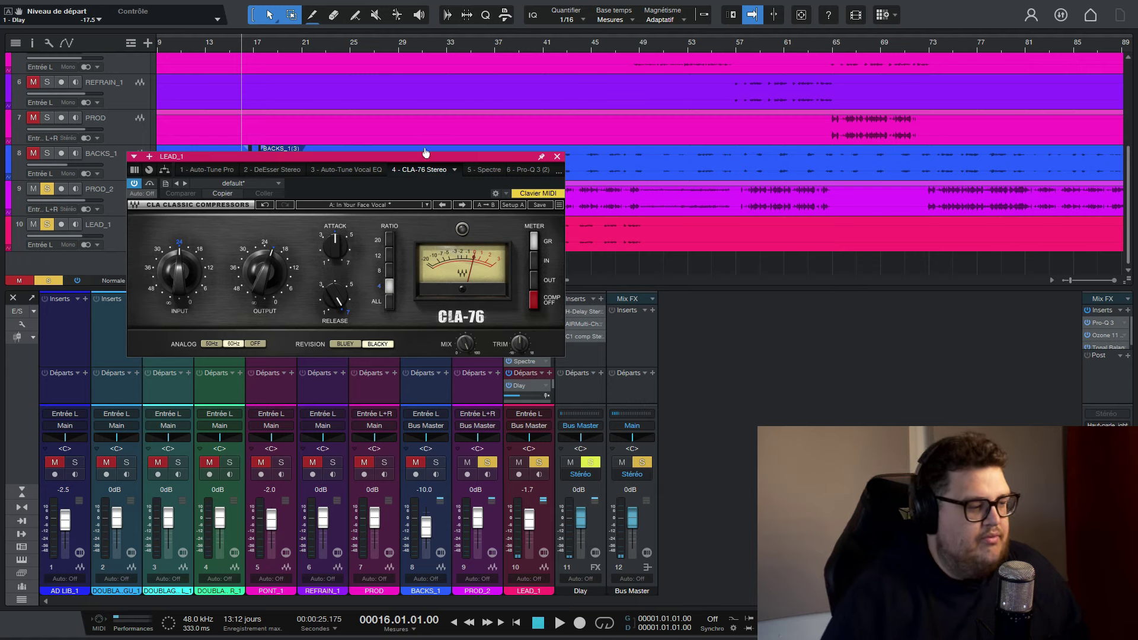
pyautogui.moveTo(426, 153); pyautogui.dragTo(449, 316)
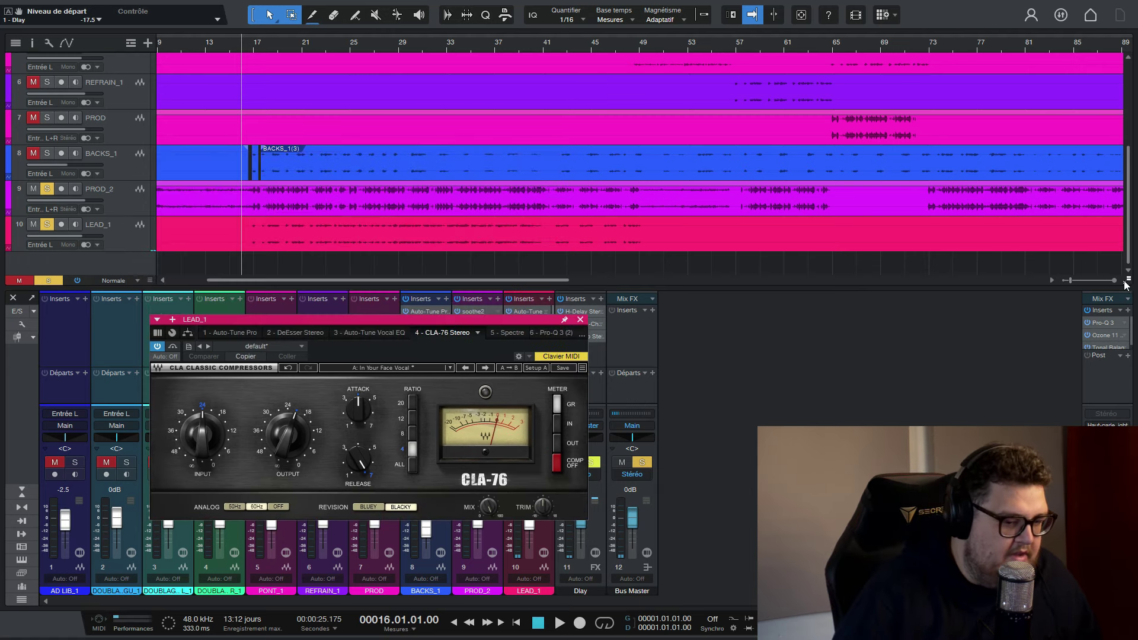
pyautogui.moveTo(1126, 284); pyautogui.dragTo(1126, 266)
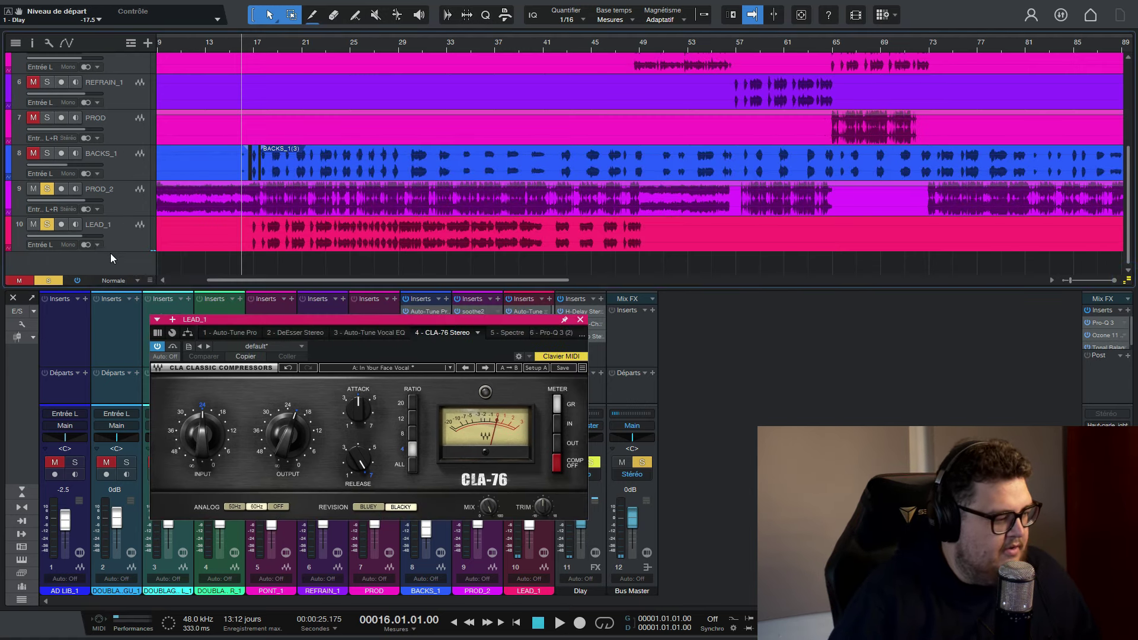
pyautogui.moveTo(123, 251); pyautogui.dragTo(123, 285)
pyautogui.scroll(4, 268, 45)
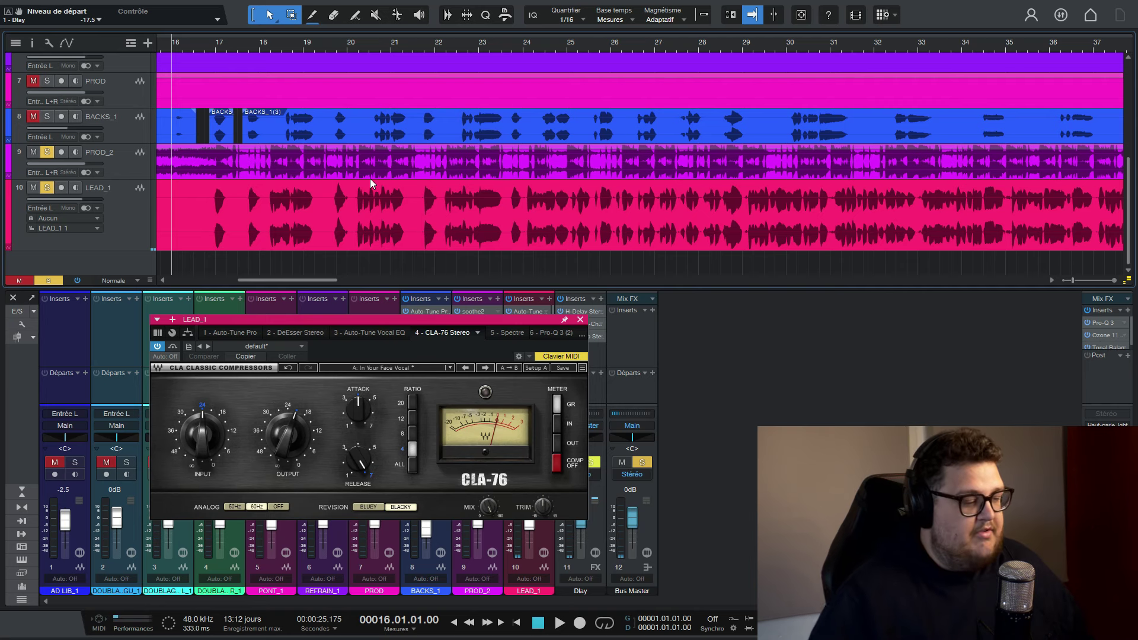
pyautogui.moveTo(359, 318); pyautogui.dragTo(341, 287)
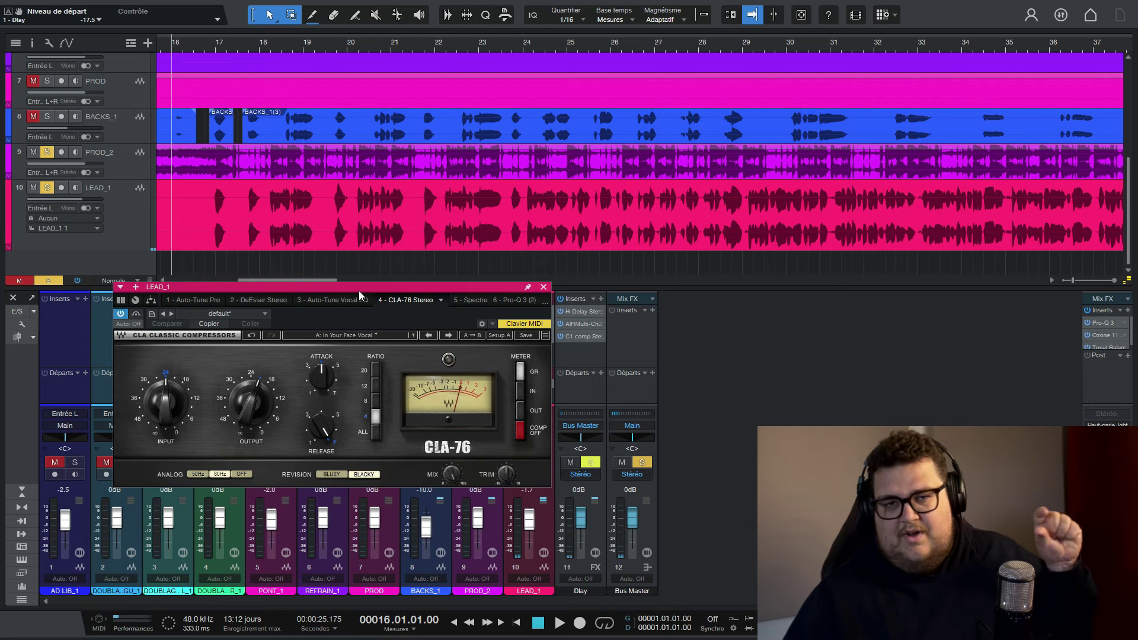
pyautogui.click(544, 287)
# - Insert Pro-Q 3 at the end of LEAD_1's chain and add a bell boost of about 9.3 dB near 3.4 kHz
pyautogui.click(207, 48)
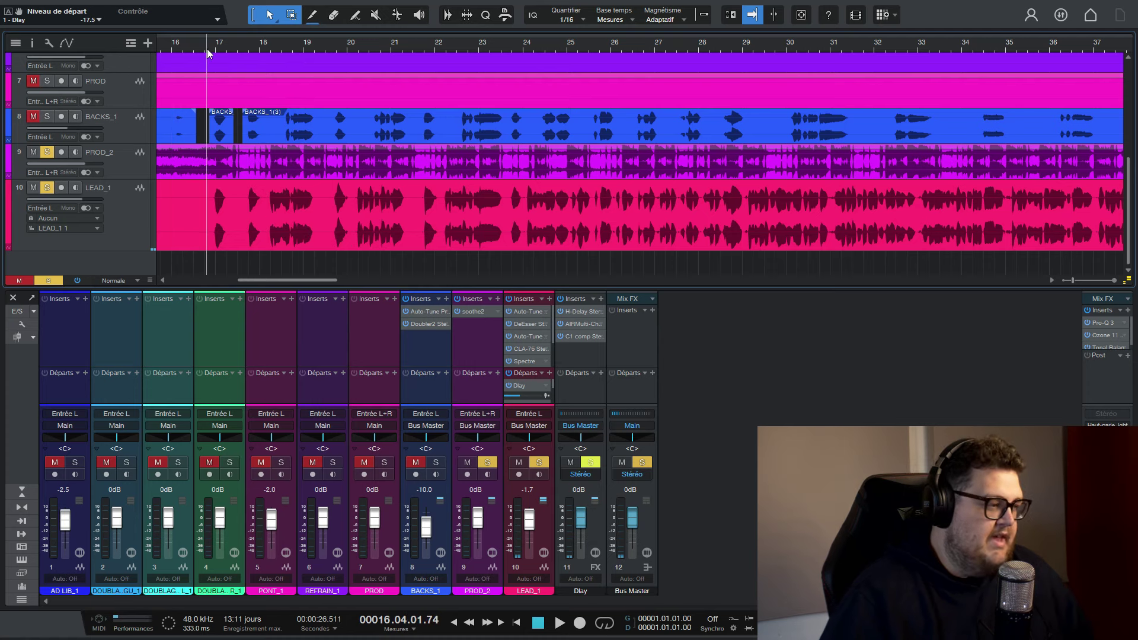
pyautogui.click(547, 300)
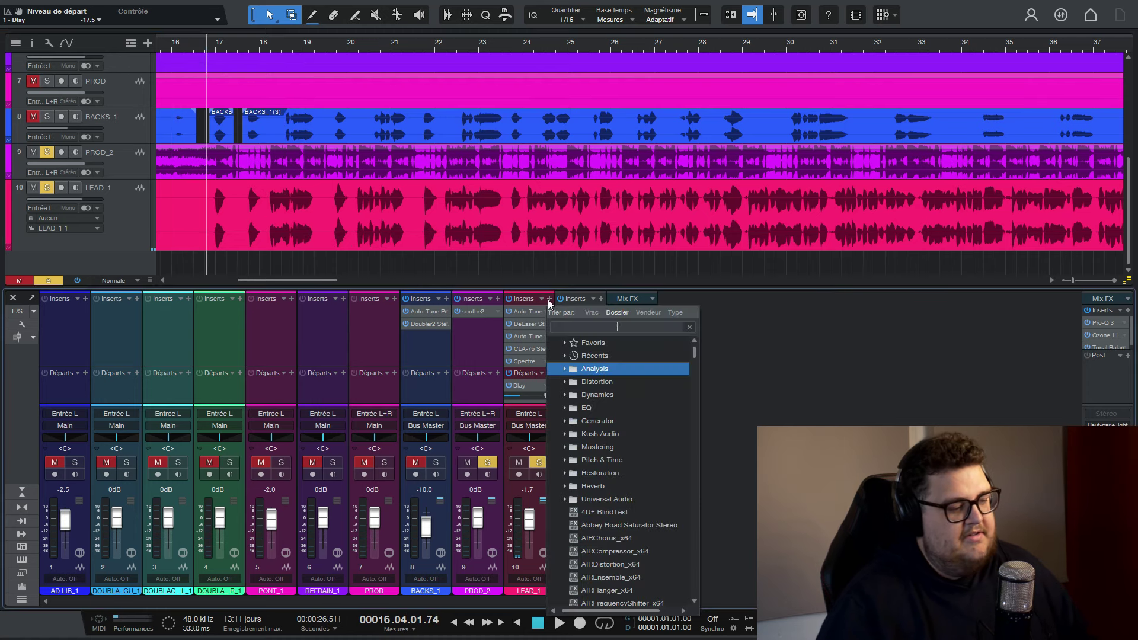
pyautogui.click(586, 426)
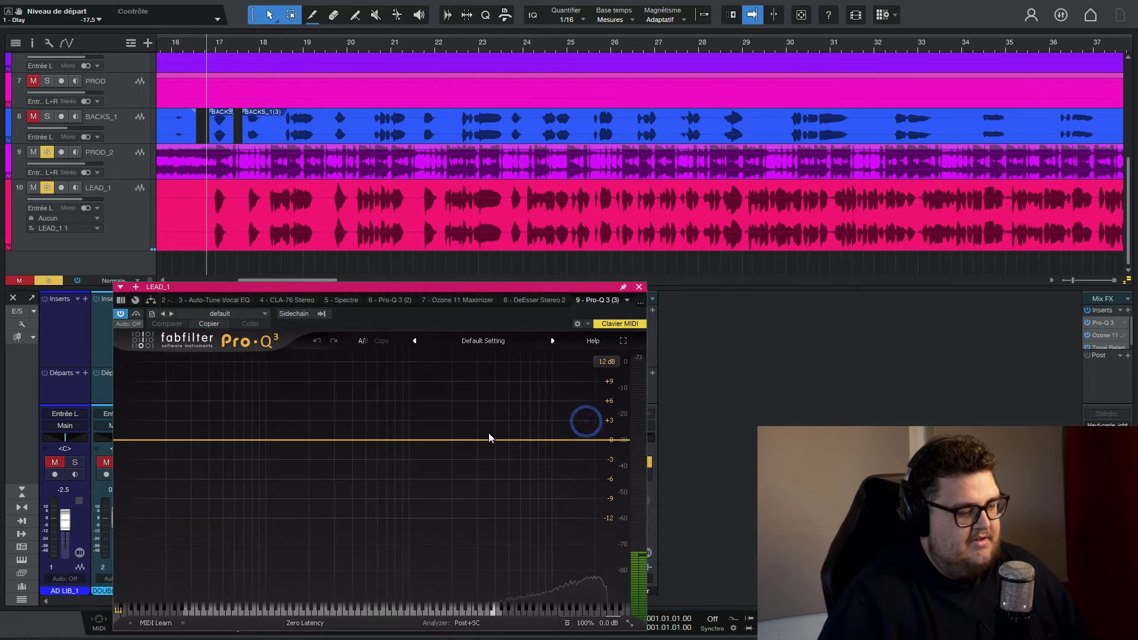
pyautogui.moveTo(489, 439); pyautogui.dragTo(485, 380)
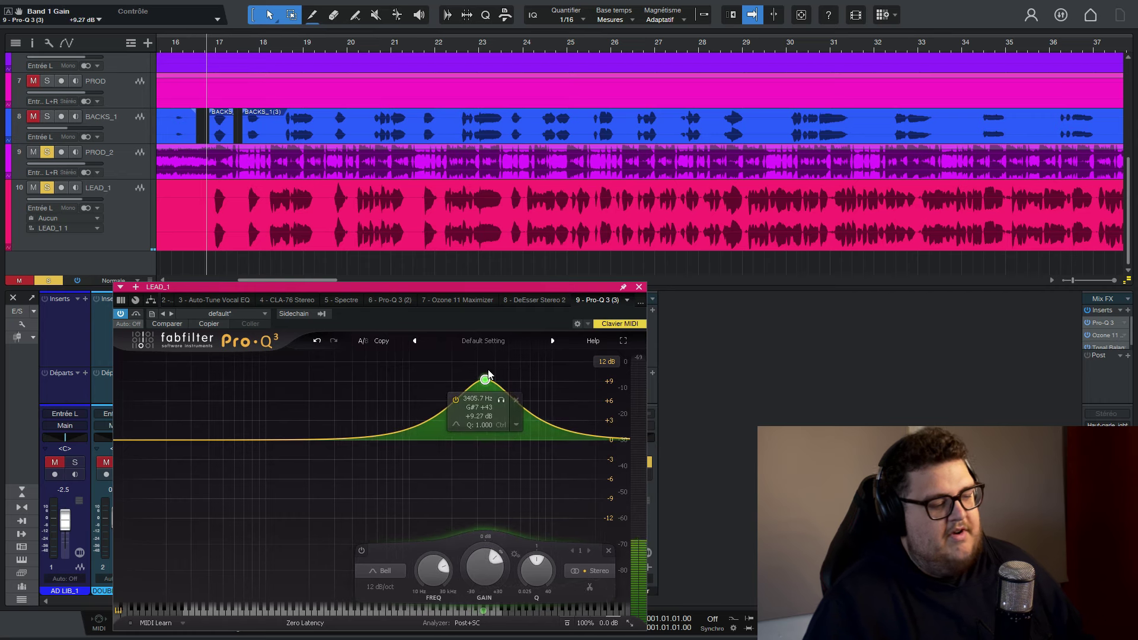
# - Set the Analog option to Off in LEAD_1's CLA-76 compressor and close its window
pyautogui.moveTo(533, 287); pyautogui.dragTo(422, 282)
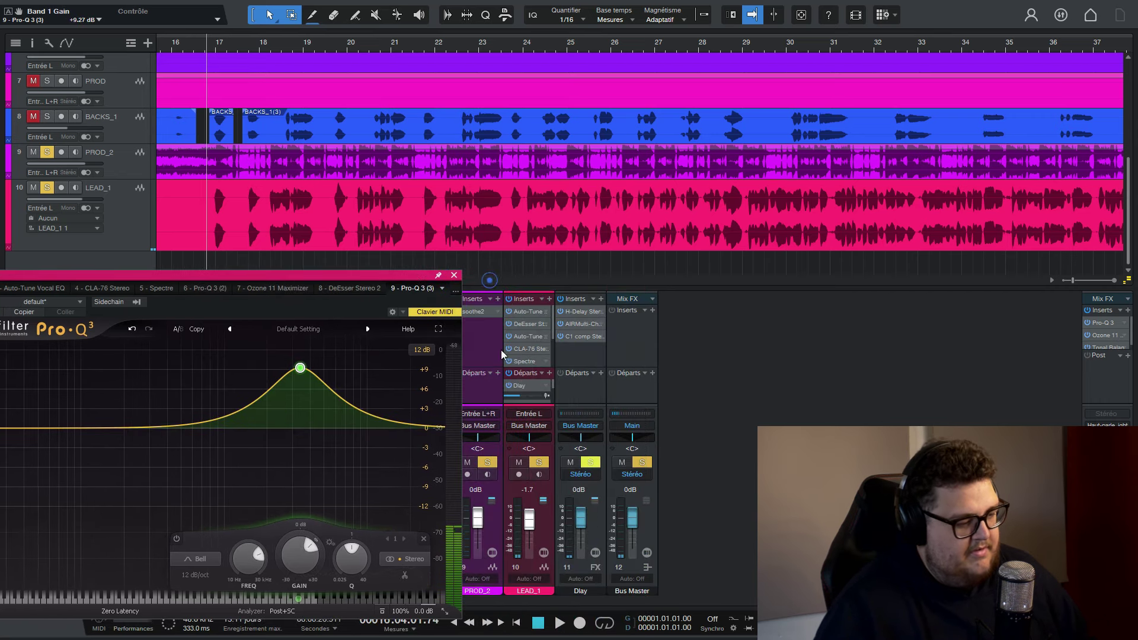
pyautogui.click(529, 338)
pyautogui.click(522, 348)
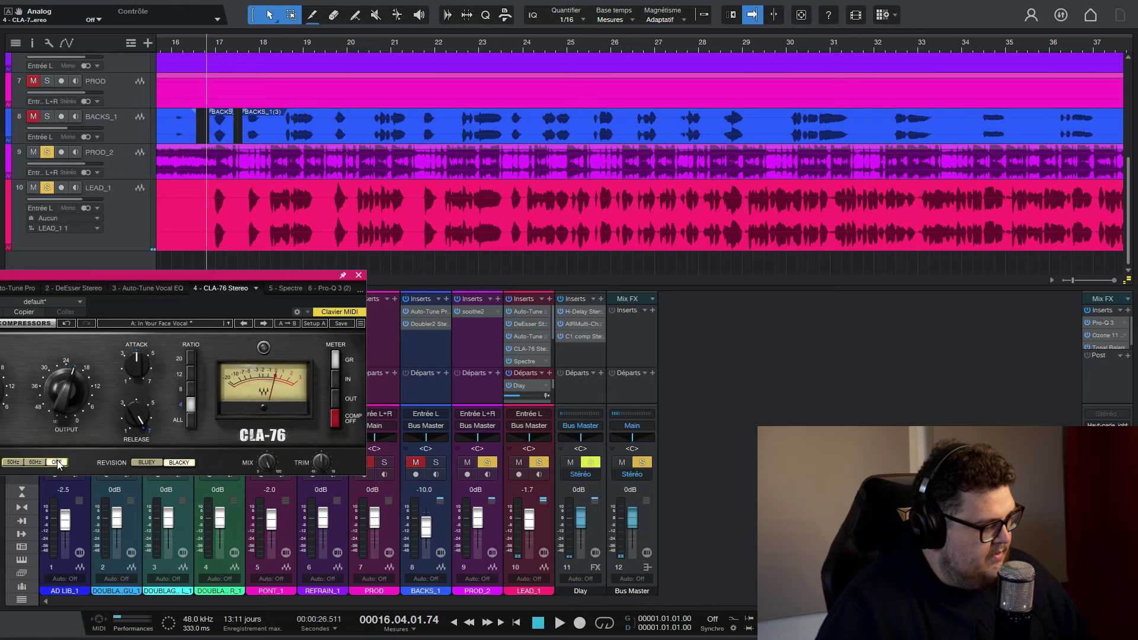
pyautogui.click(358, 276)
# - Enable Auto Gain in LEAD_1's new Pro-Q 3 and move its boost to about 4.9 kHz at +8 dB
pyautogui.scroll(-3, 535, 343)
pyautogui.click(525, 361)
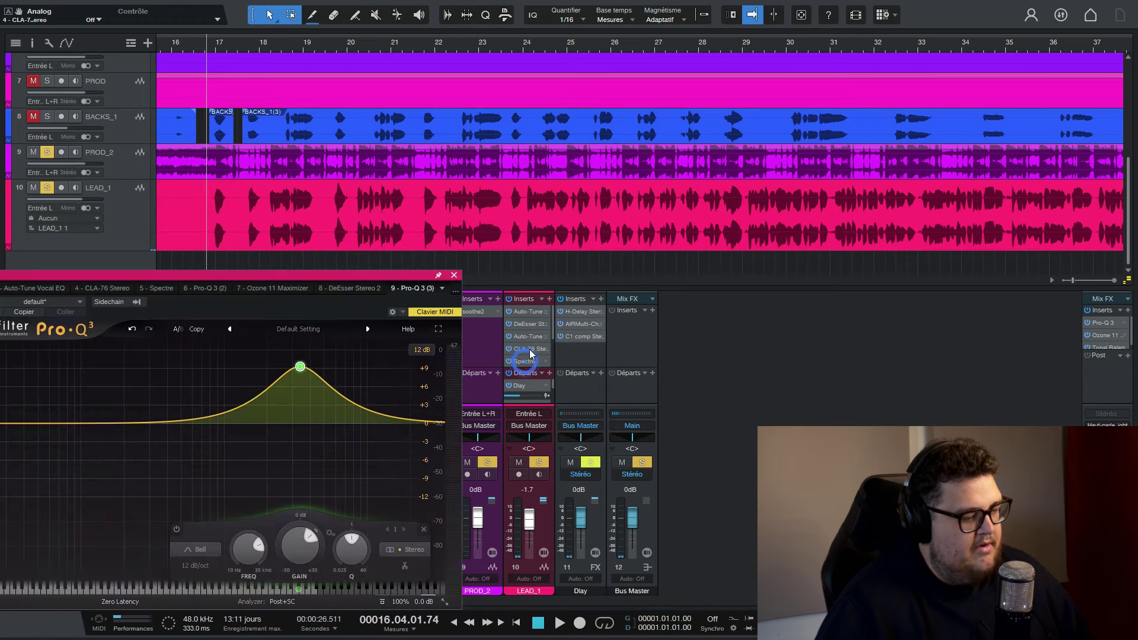
pyautogui.moveTo(542, 273); pyautogui.dragTo(529, 267)
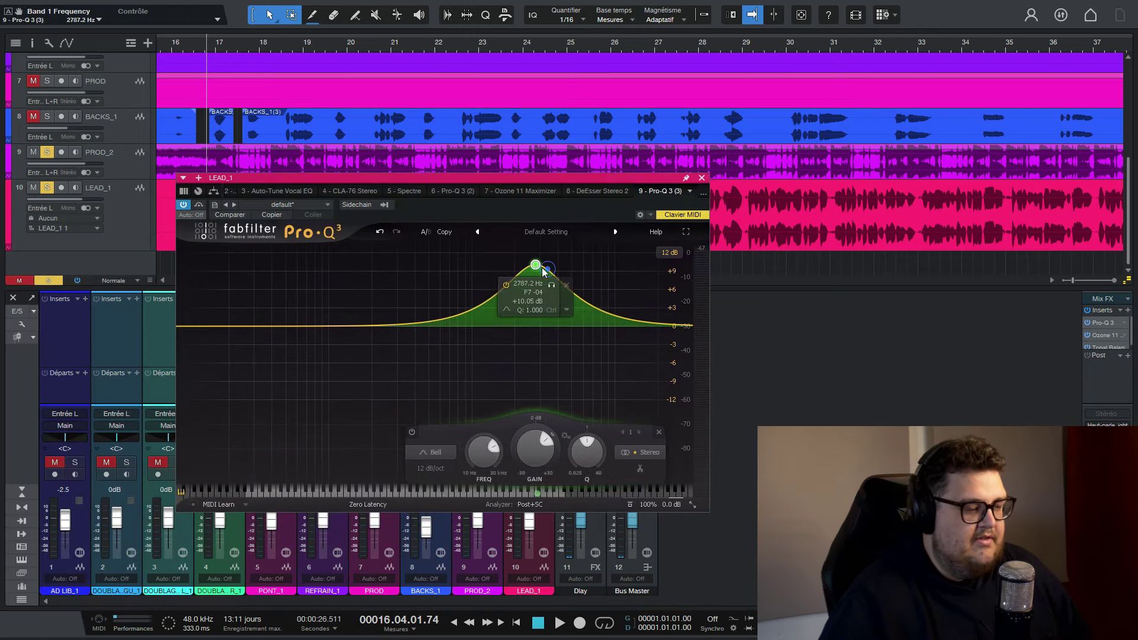
pyautogui.click(630, 504)
pyautogui.click(632, 504)
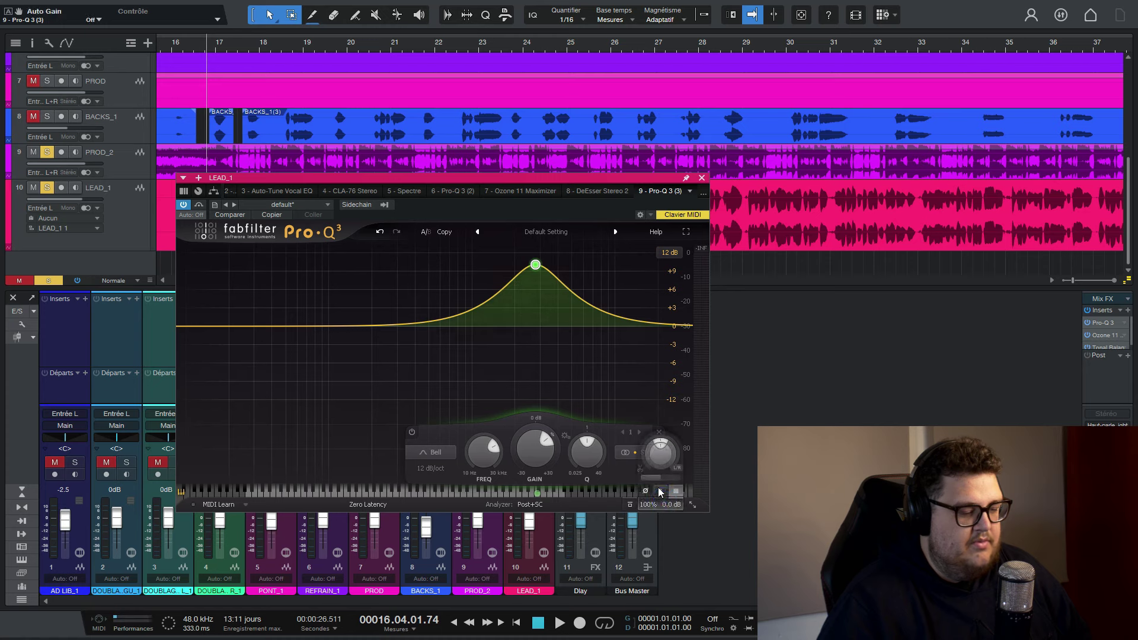
pyautogui.moveTo(535, 265); pyautogui.dragTo(572, 280)
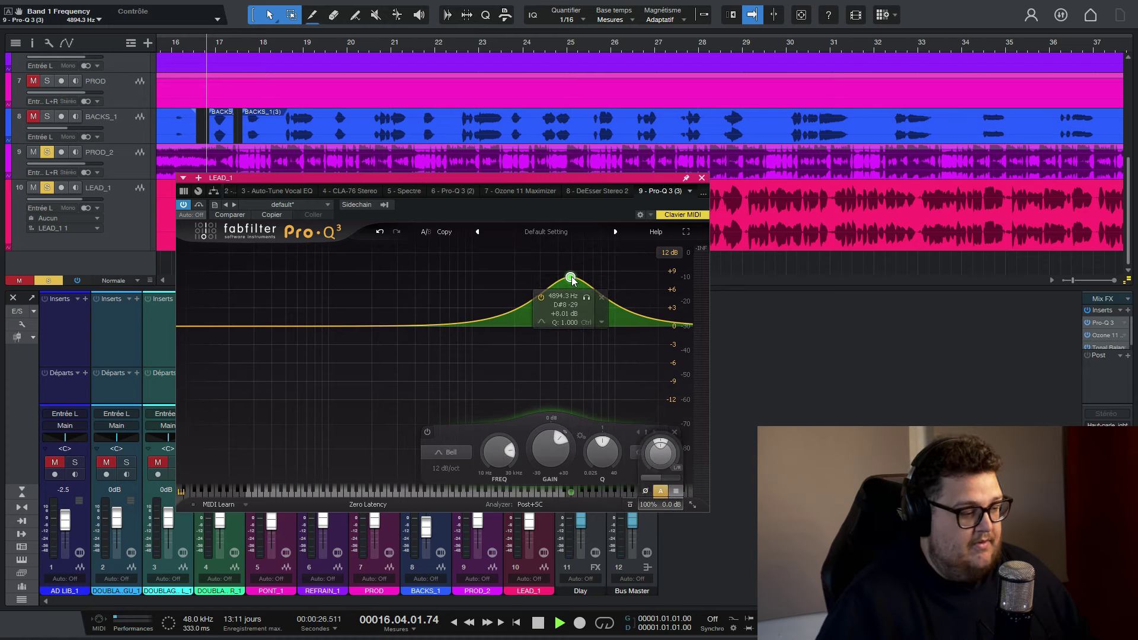
# - During playback, reshape LEAD_1's Pro-Q 3 boost into a wide bell near 4.3 kHz, about +3.3 dB with Q 0.300
pyautogui.press('space')
pyautogui.scroll(3, 573, 280)
pyautogui.scroll(-3, 573, 280)
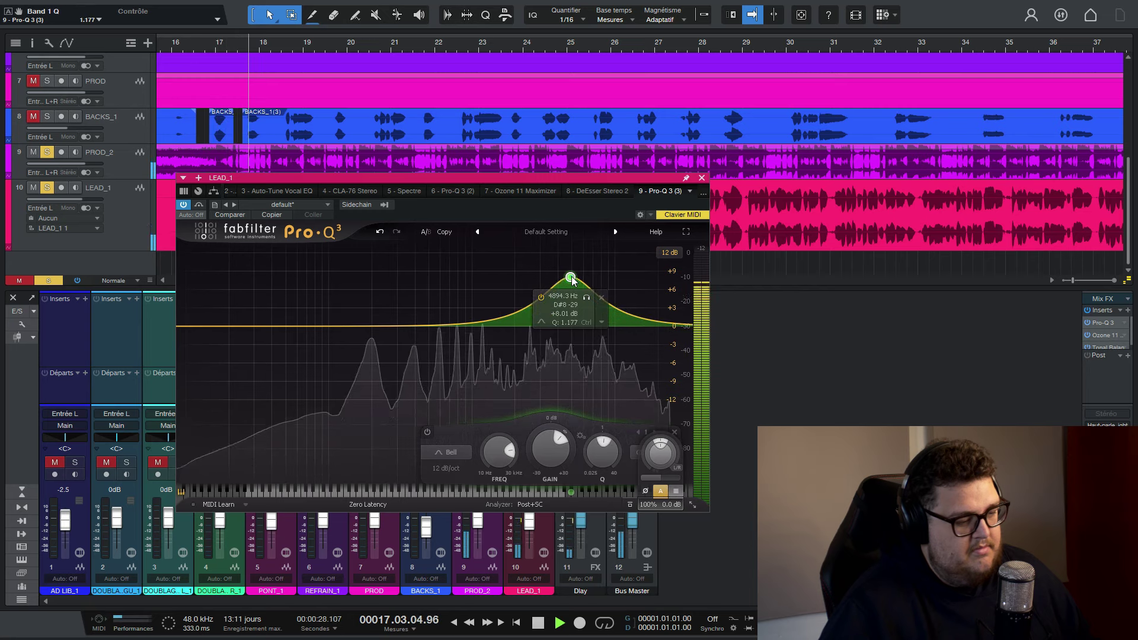
pyautogui.moveTo(571, 276); pyautogui.dragTo(548, 278)
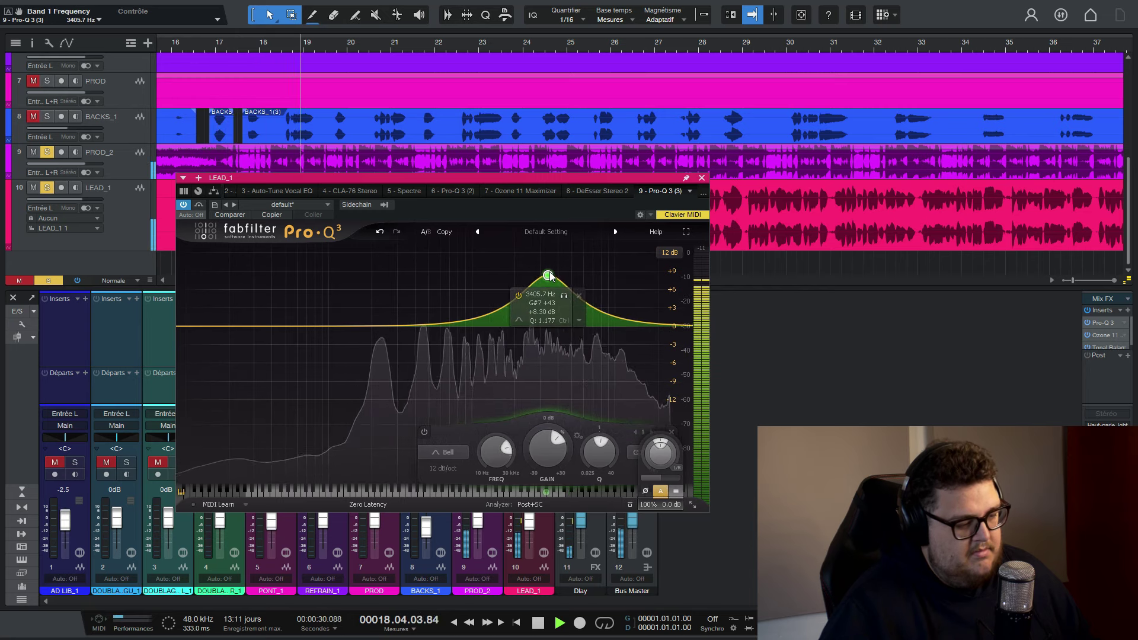
pyautogui.moveTo(569, 185); pyautogui.dragTo(407, 223)
pyautogui.moveTo(474, 327); pyautogui.dragTo(488, 352)
pyautogui.scroll(-10, 492, 365)
pyautogui.scroll(2, 488, 352)
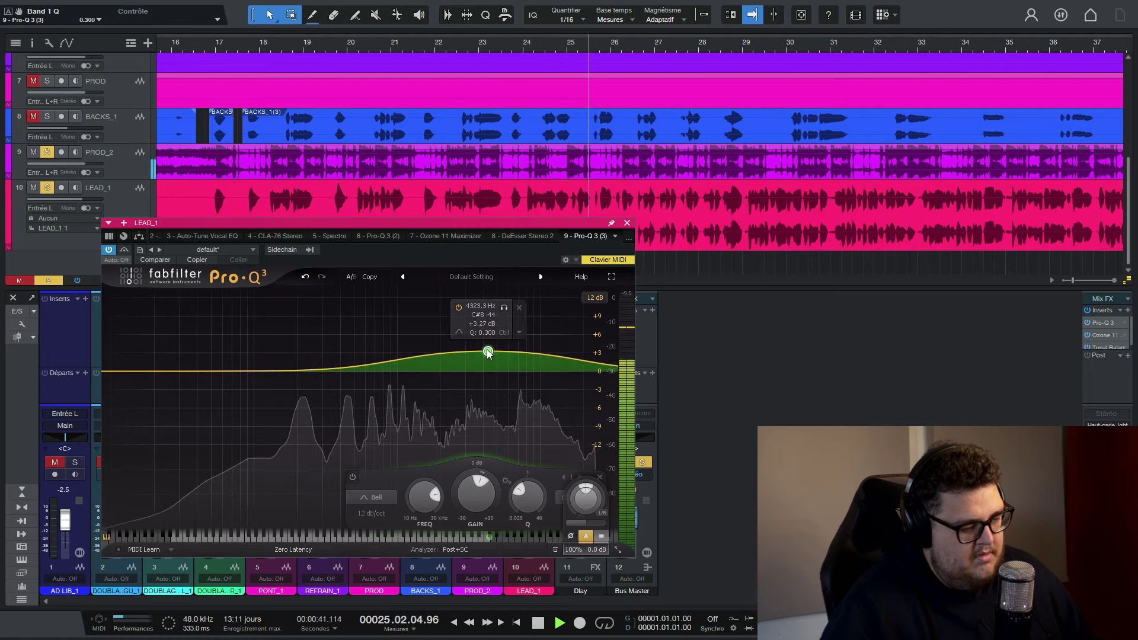
# - Compare LEAD_1 with the new Pro-Q 3 bypassed and active, and stop playback
pyautogui.click(124, 251)
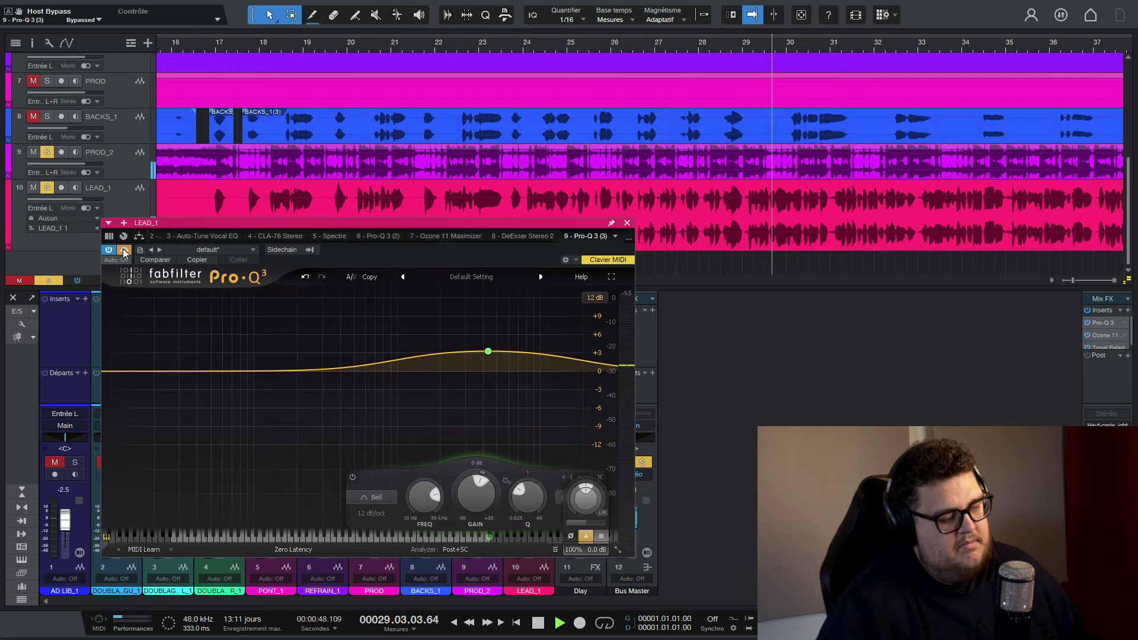
pyautogui.click(124, 250)
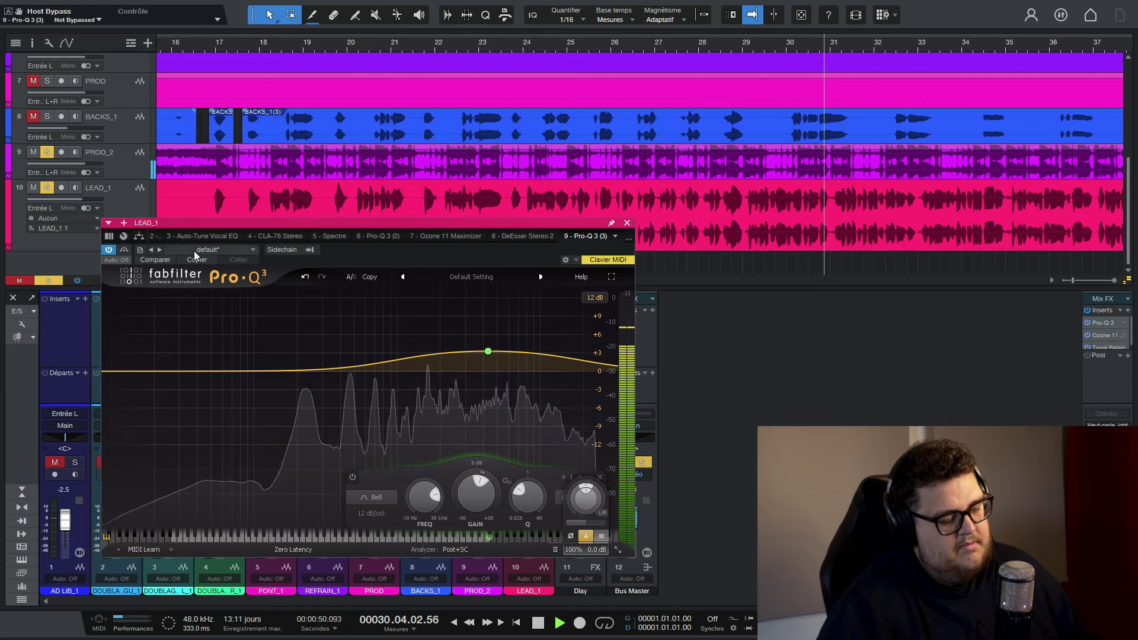
pyautogui.press('space')
# - Refine LEAD_1's Pro-Q 3 boost to Q 0.526 at about 4.45 kHz and +2.9 dB
pyautogui.scroll(4, 491, 356)
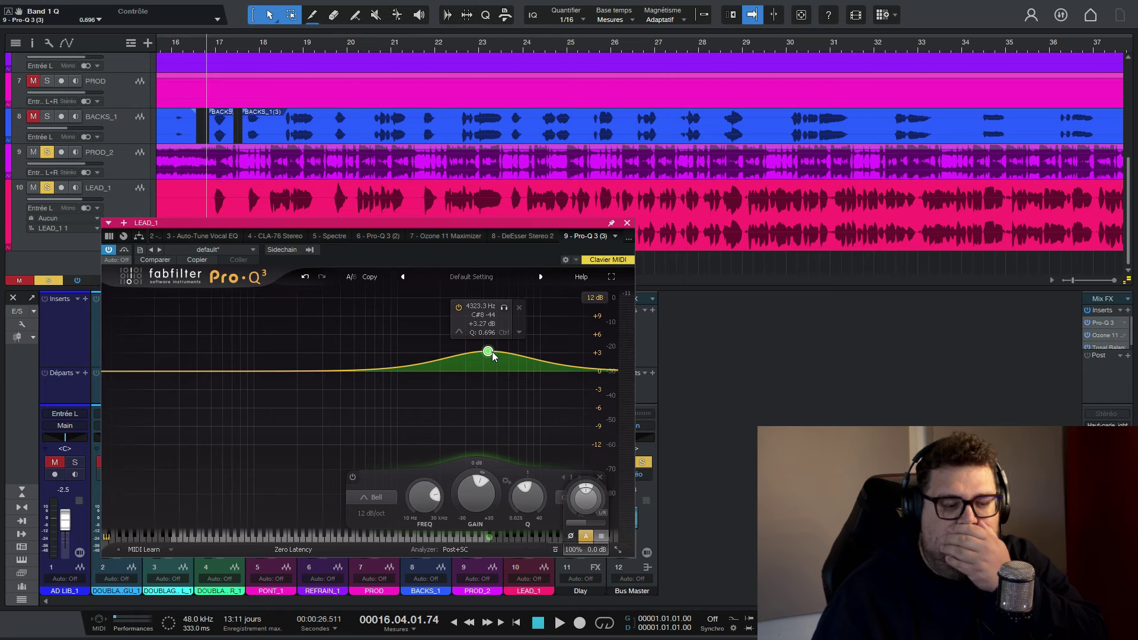
pyautogui.scroll(-3, 487, 352)
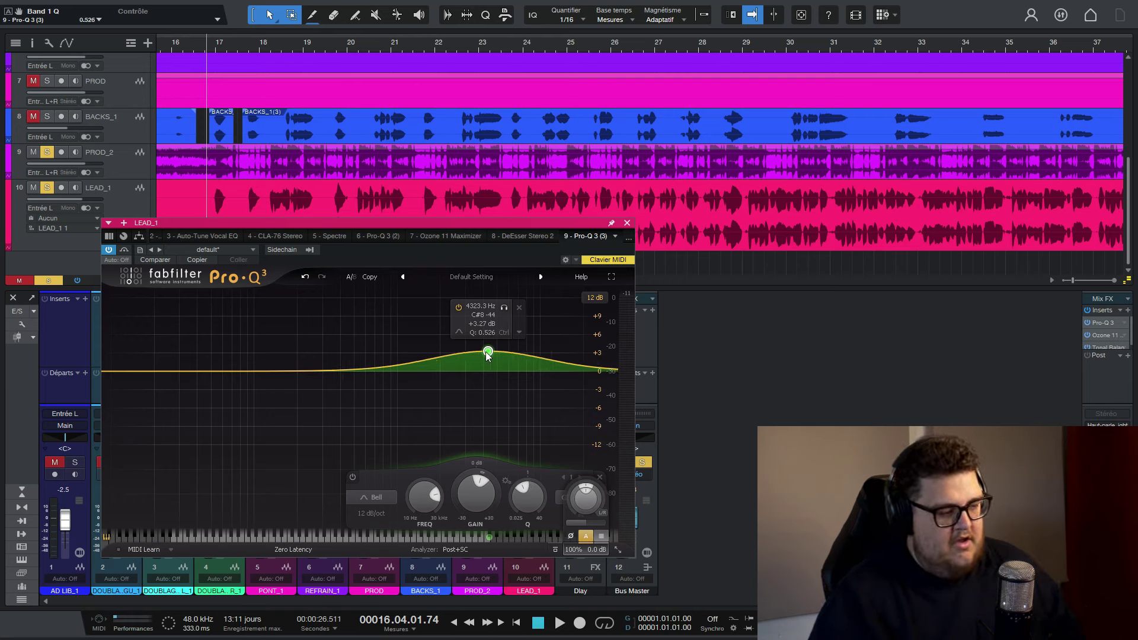
pyautogui.moveTo(487, 353); pyautogui.dragTo(490, 355)
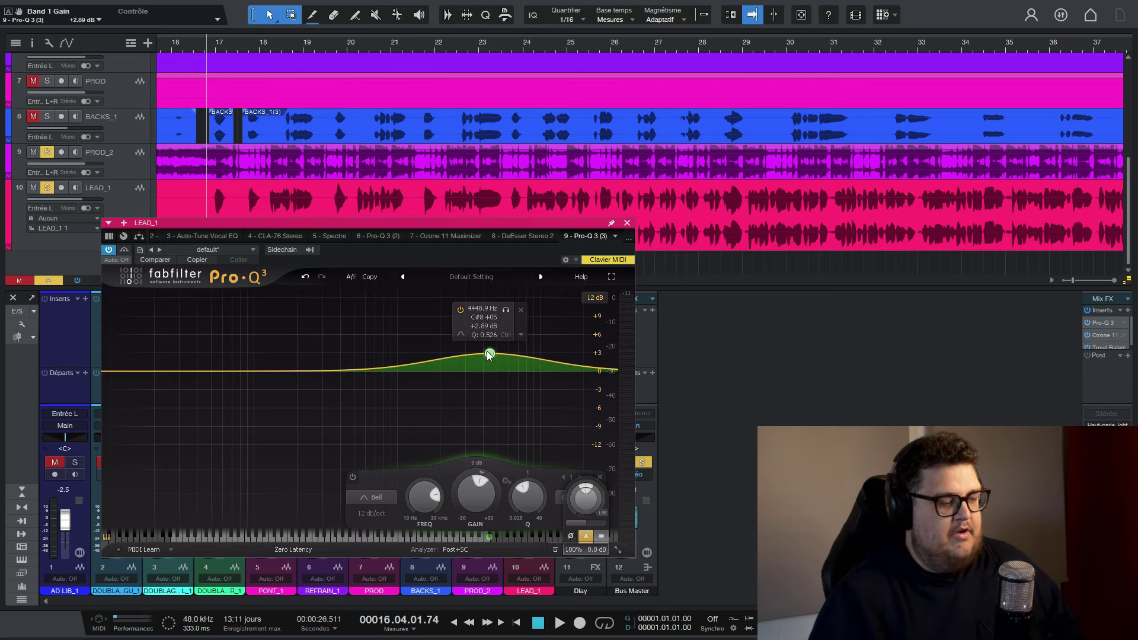
# - Close the new Pro-Q 3 and remove it from LEAD_1's inserts
pyautogui.click(626, 223)
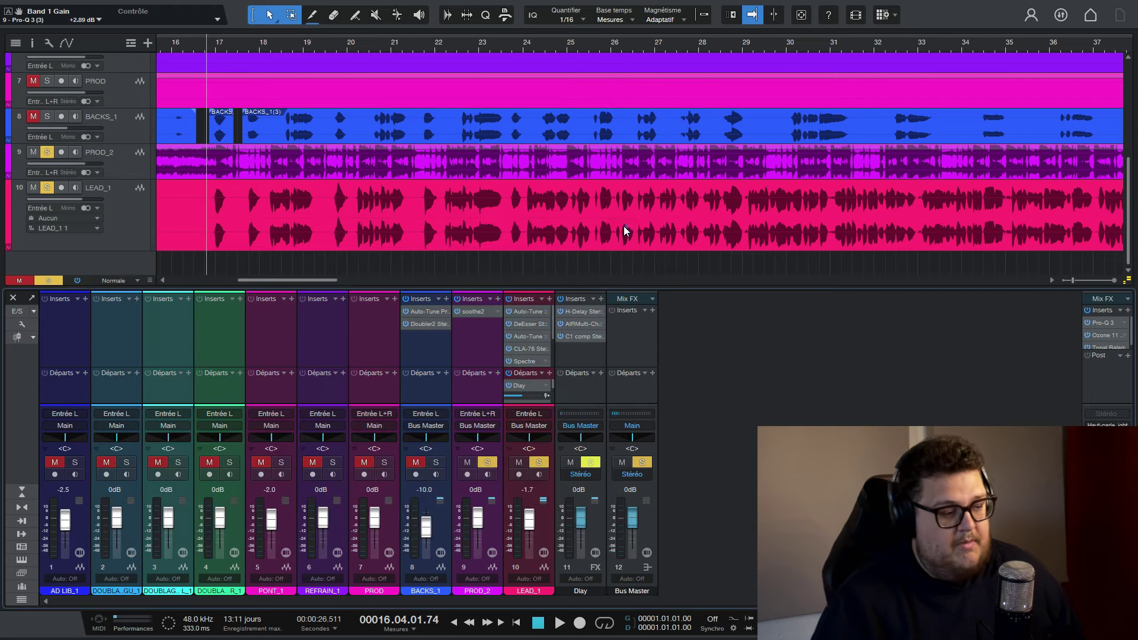
pyautogui.rightClick(540, 361)
pyautogui.click(590, 487)
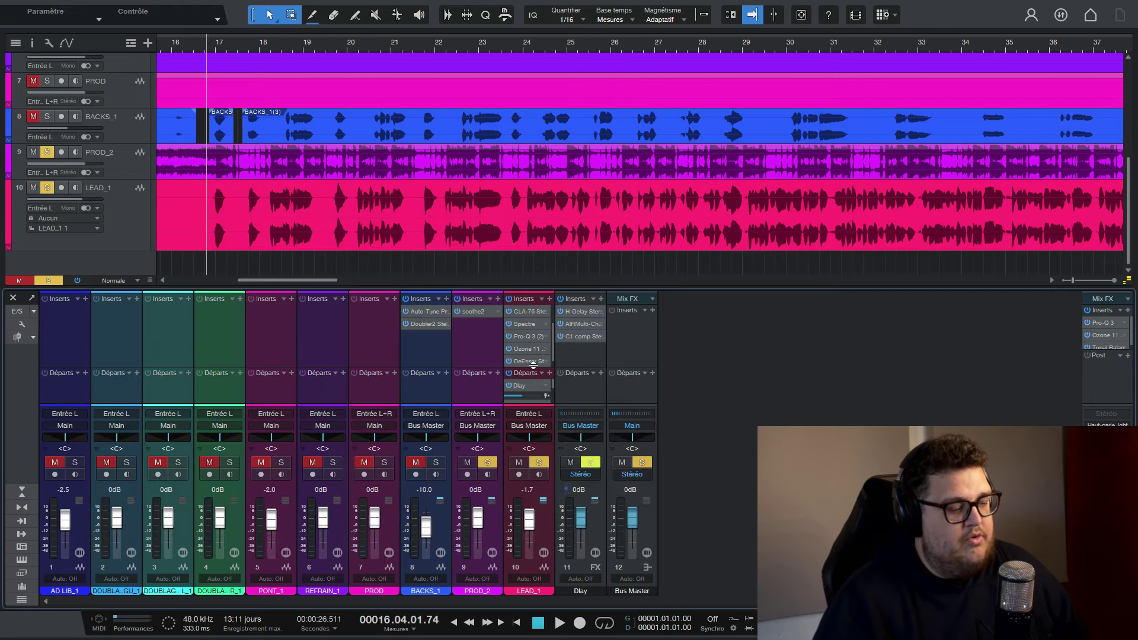
# - Examine the Spectre saturation bands on LEAD_1 and the sidechained soothe2 curve on PROD_2, and close both windows
pyautogui.doubleClick(526, 359)
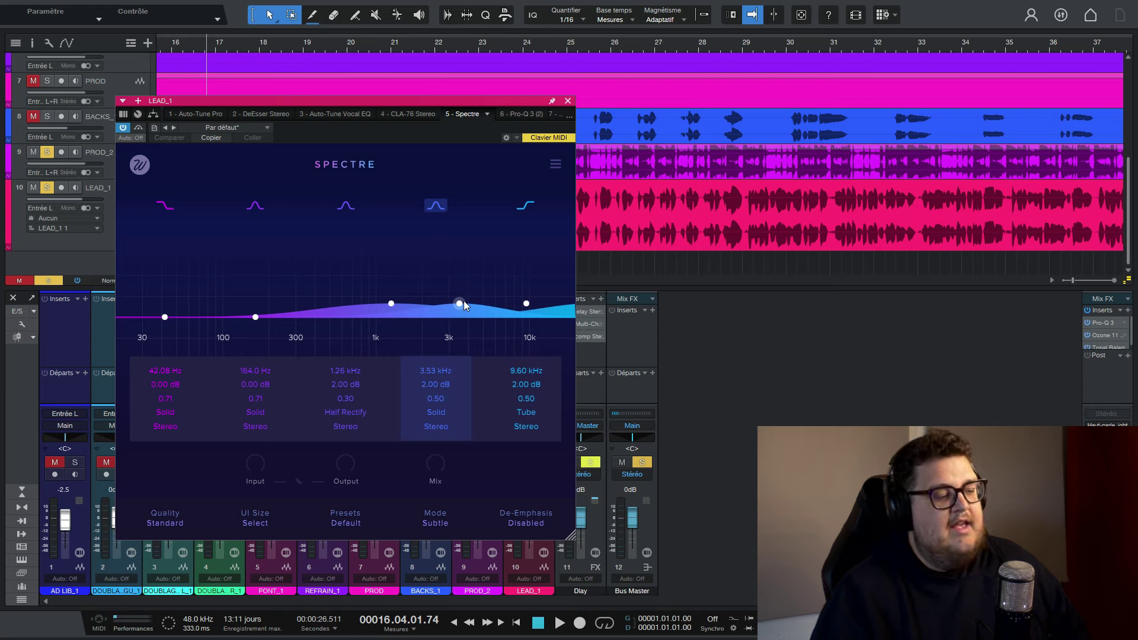
pyautogui.click(391, 305)
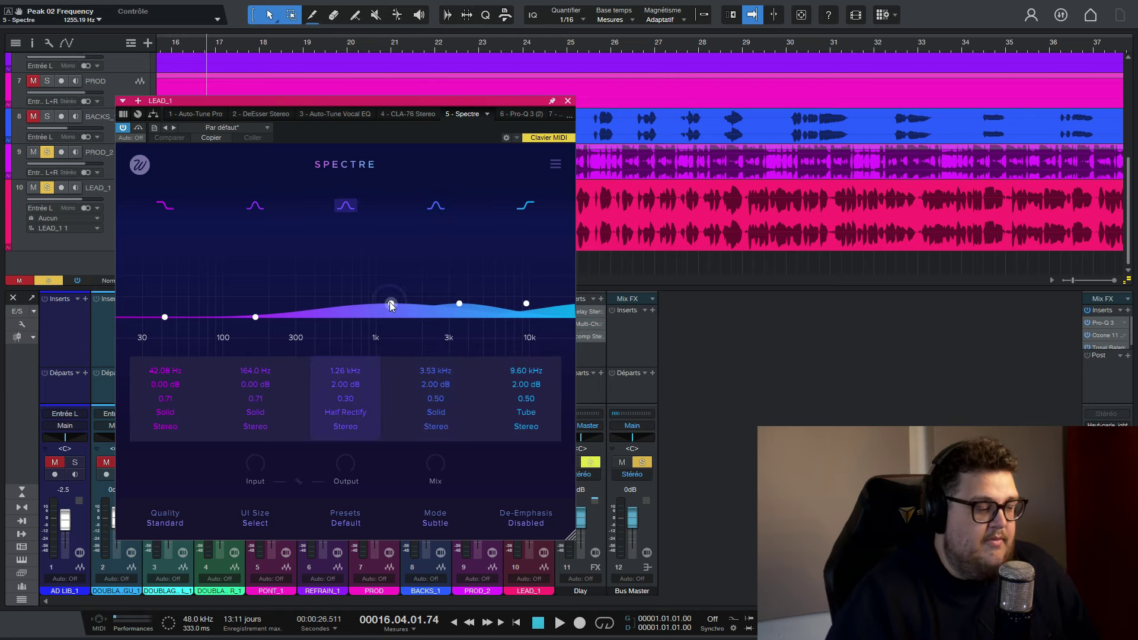
pyautogui.click(567, 101)
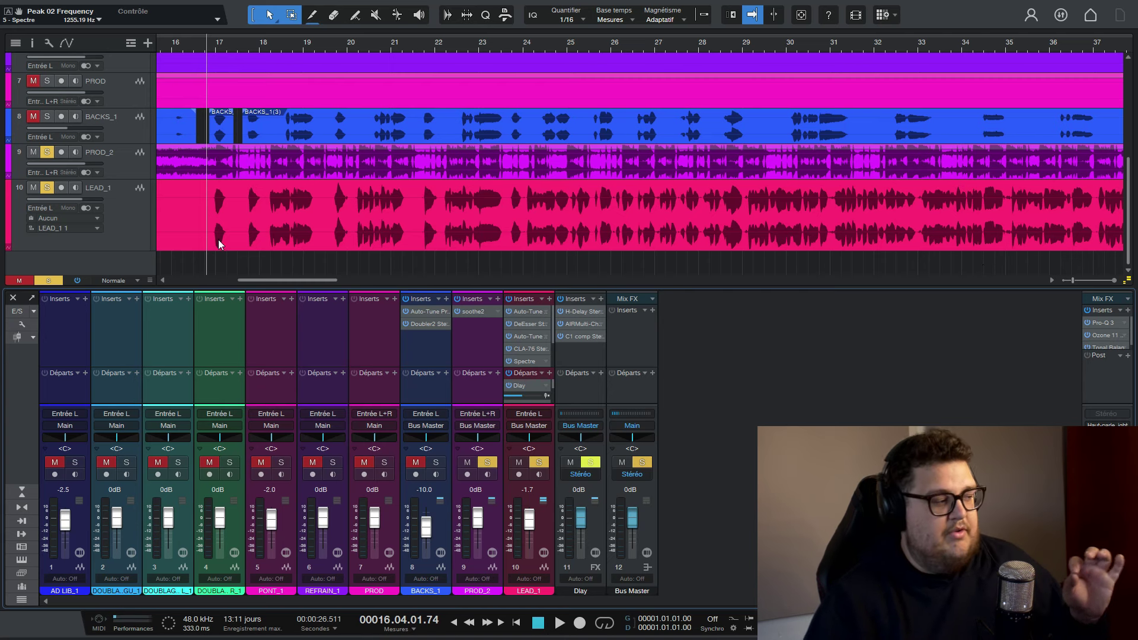
pyautogui.click(476, 312)
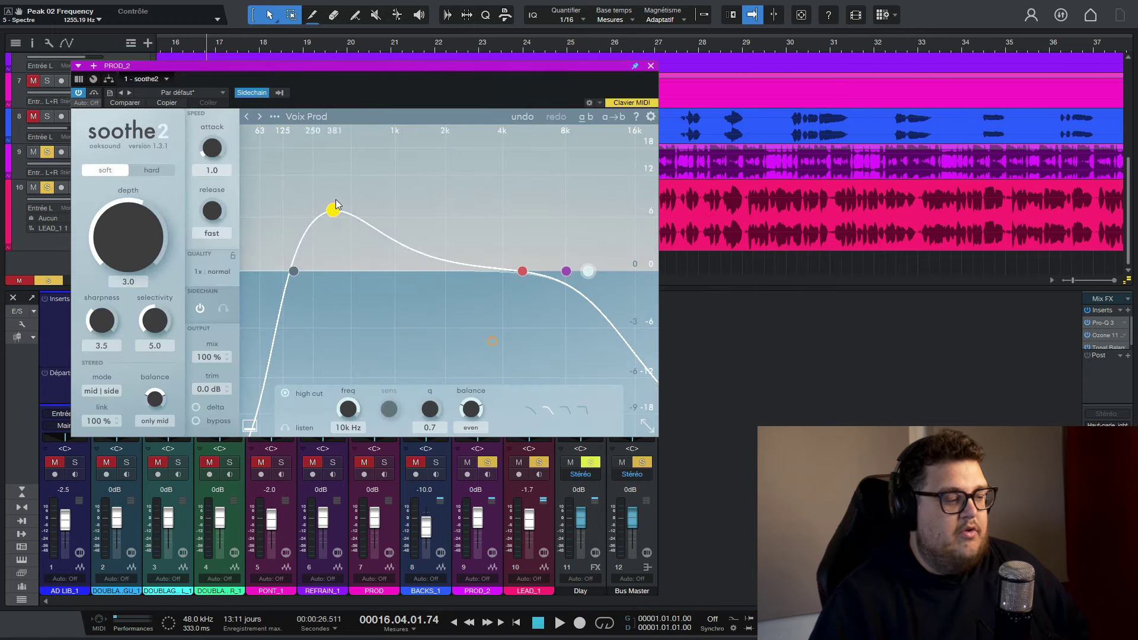
pyautogui.click(651, 66)
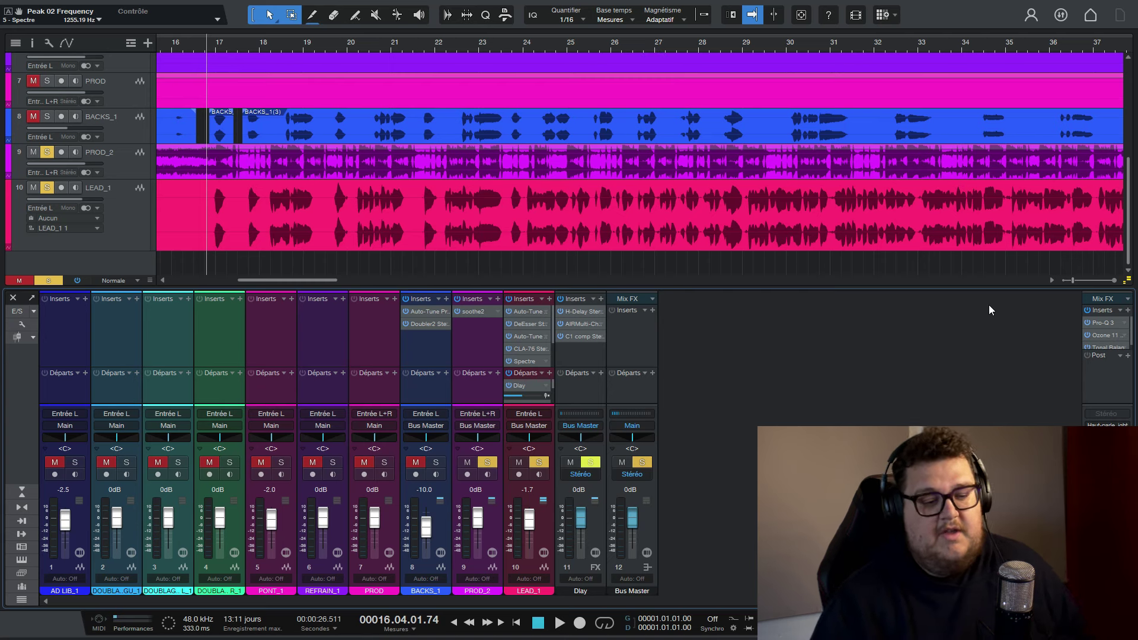
# - Enlarge the mixer's insert area and examine the Pro-Q 3 bell band on the Main output
pyautogui.moveTo(1016, 287)
pyautogui.mouseDown()
pyautogui.moveTo(1016, 265)
pyautogui.moveTo(1015, 275)
pyautogui.mouseUp()
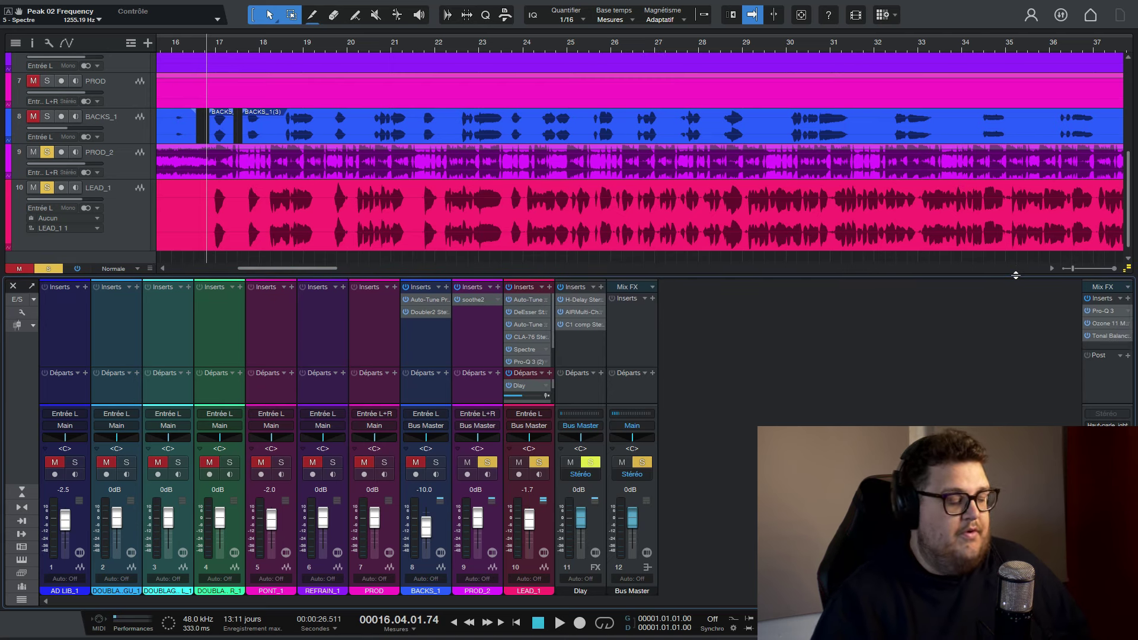
pyautogui.doubleClick(1111, 310)
pyautogui.moveTo(589, 100); pyautogui.dragTo(579, 96)
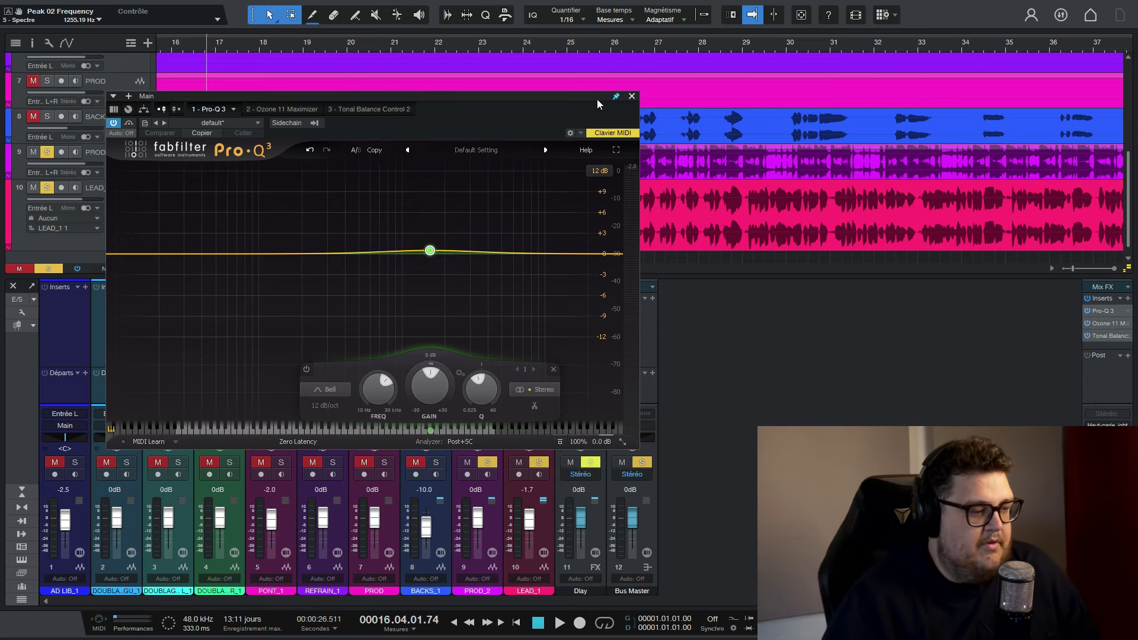
pyautogui.moveTo(596, 98); pyautogui.dragTo(601, 332)
pyautogui.click(524, 299)
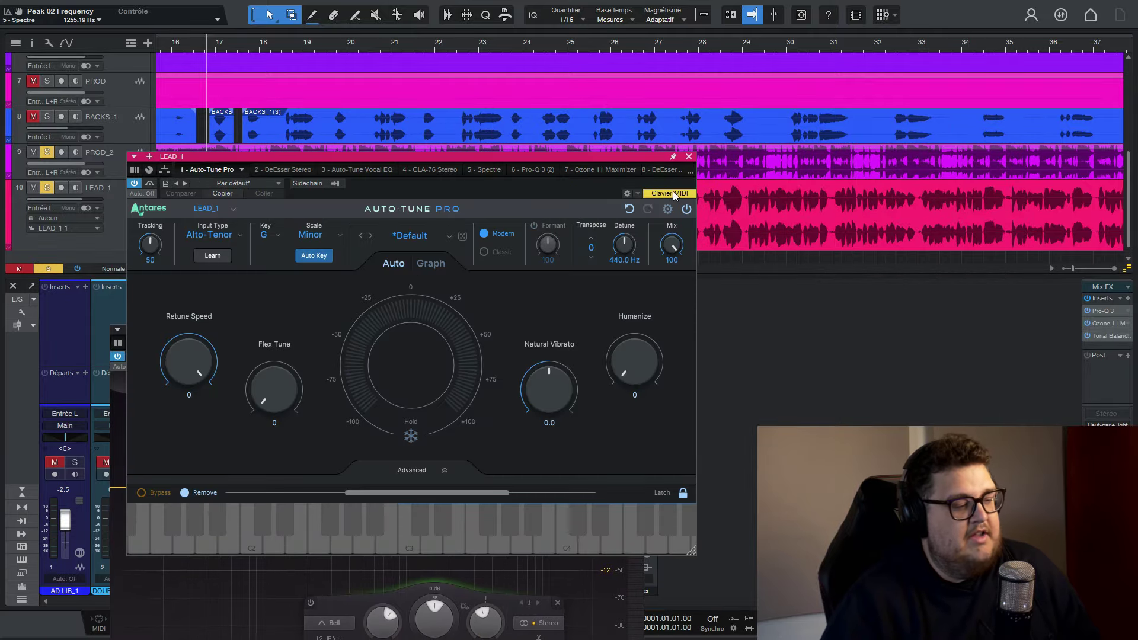
pyautogui.click(688, 157)
pyautogui.moveTo(494, 327); pyautogui.dragTo(571, 77)
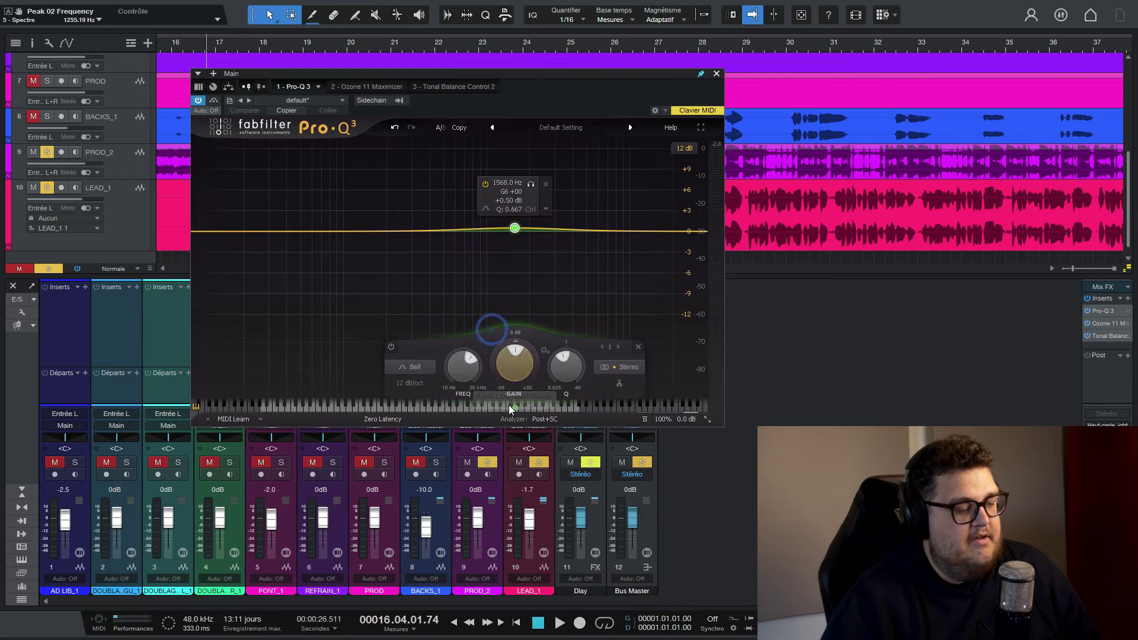
pyautogui.moveTo(515, 410)
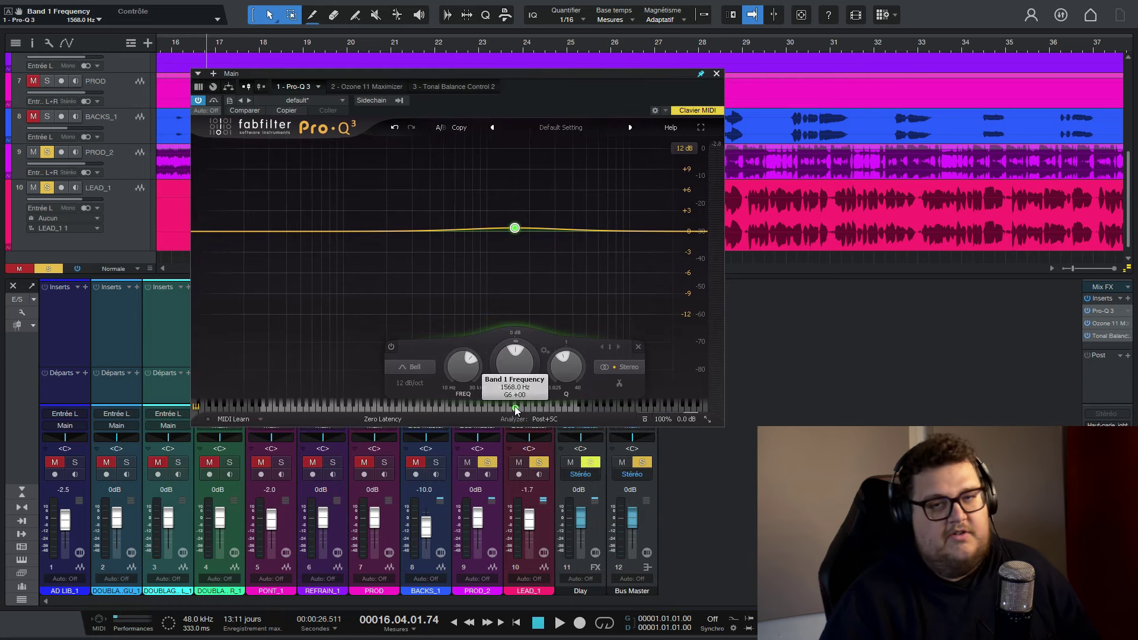
pyautogui.moveTo(549, 74); pyautogui.dragTo(514, 141)
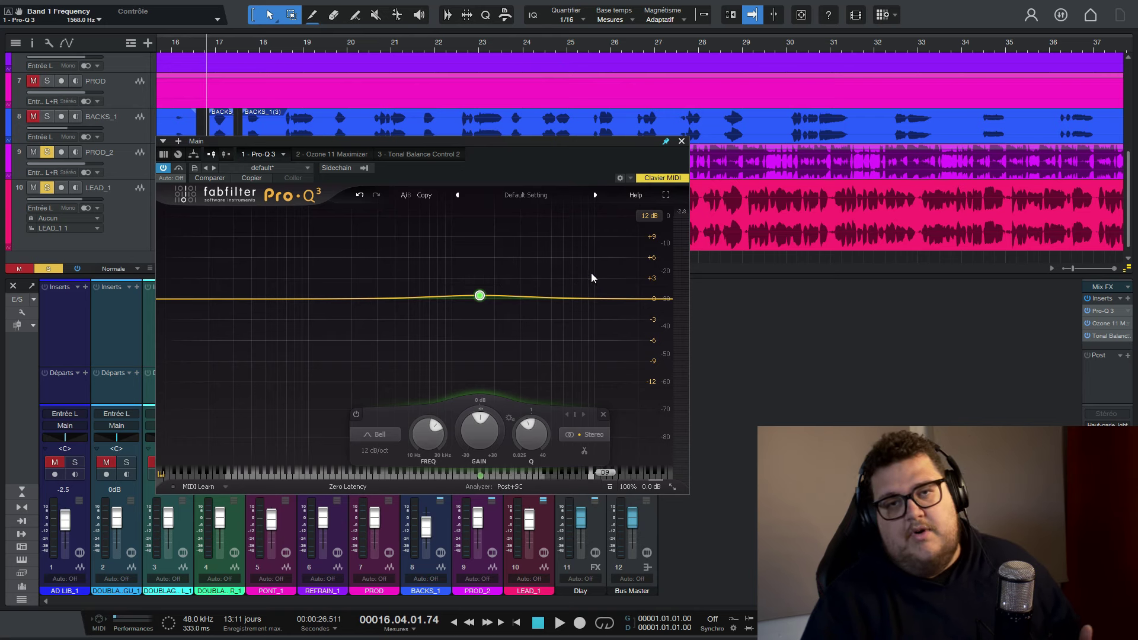
pyautogui.moveTo(480, 298)
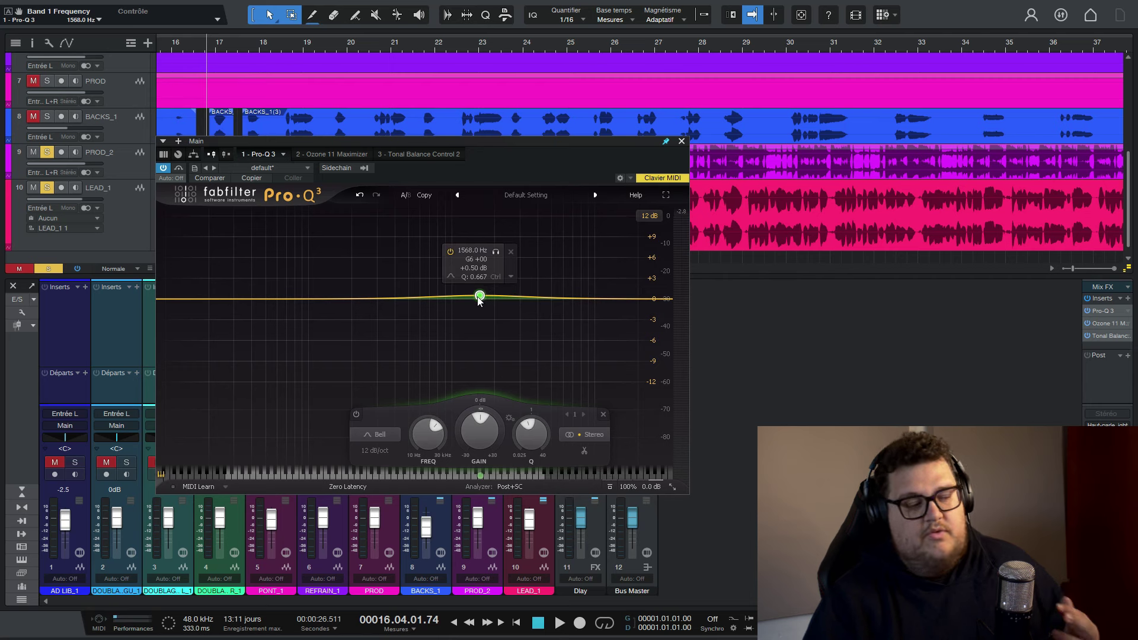
# - Try raising the gain of Main's Pro-Q 3 bell band, and set it to +0.5 dB
pyautogui.scroll(3, 481, 421)
pyautogui.doubleClick(477, 427)
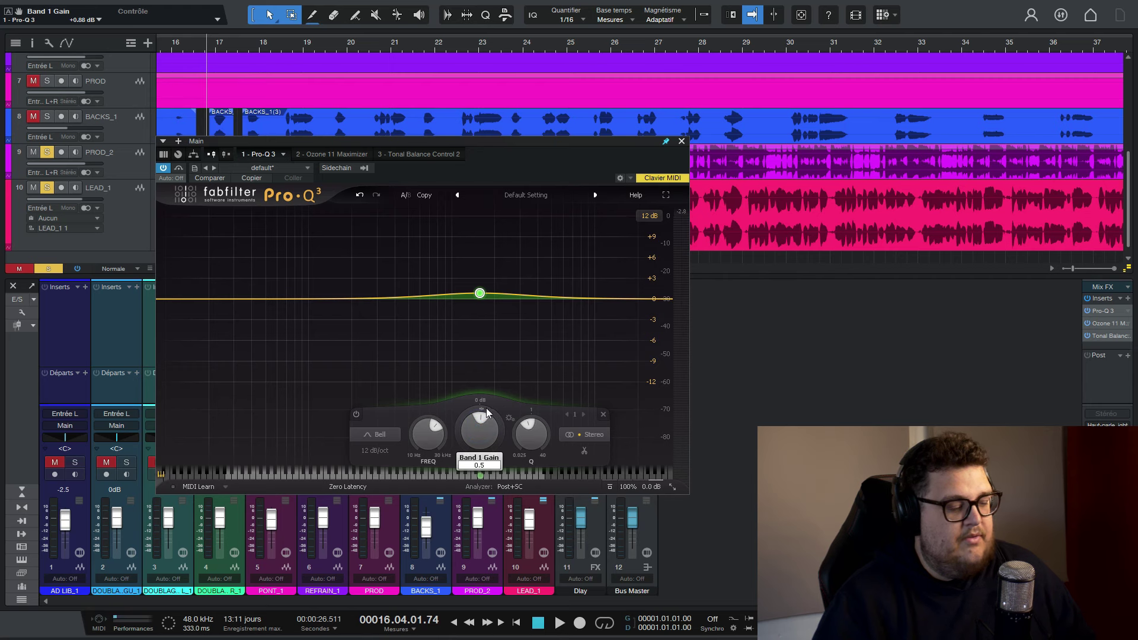
pyautogui.write('0.5')
pyautogui.press('Return')
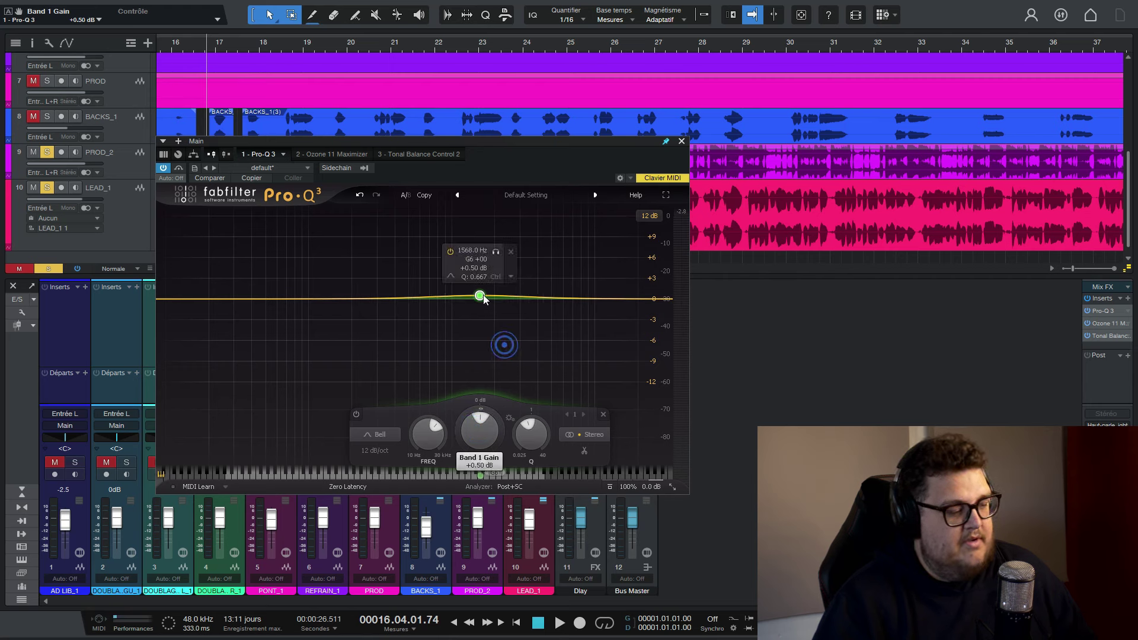
# - Split Main's Pro-Q 3 bell band into Mid and Side bands, setting the Side band to -0.50 dB with a Q of 0.667
pyautogui.click(511, 276)
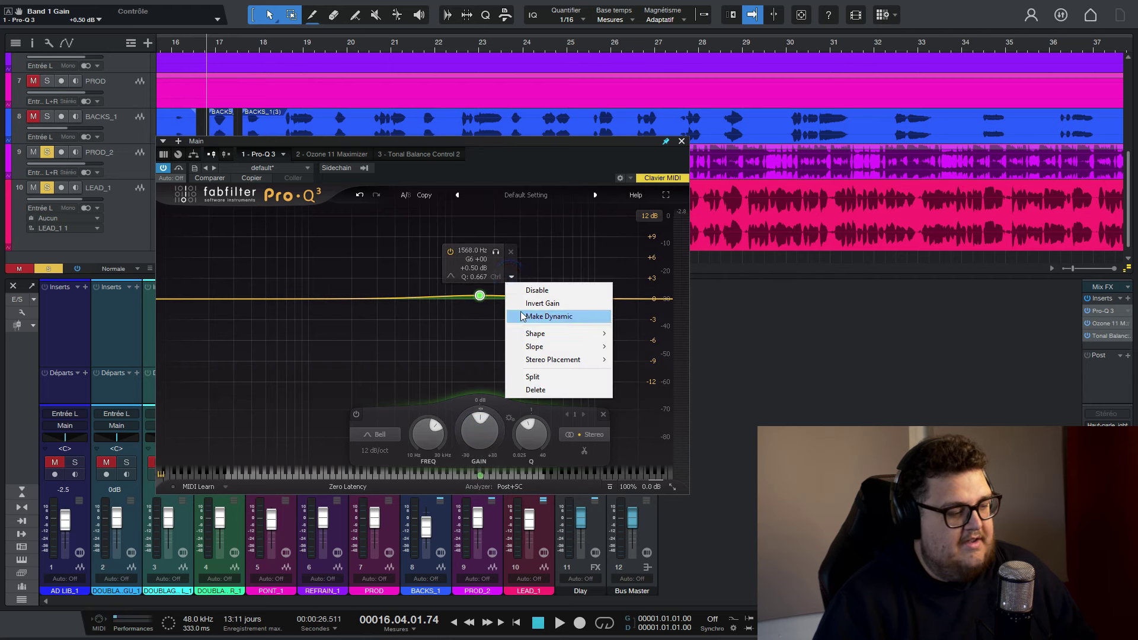
pyautogui.click(528, 379)
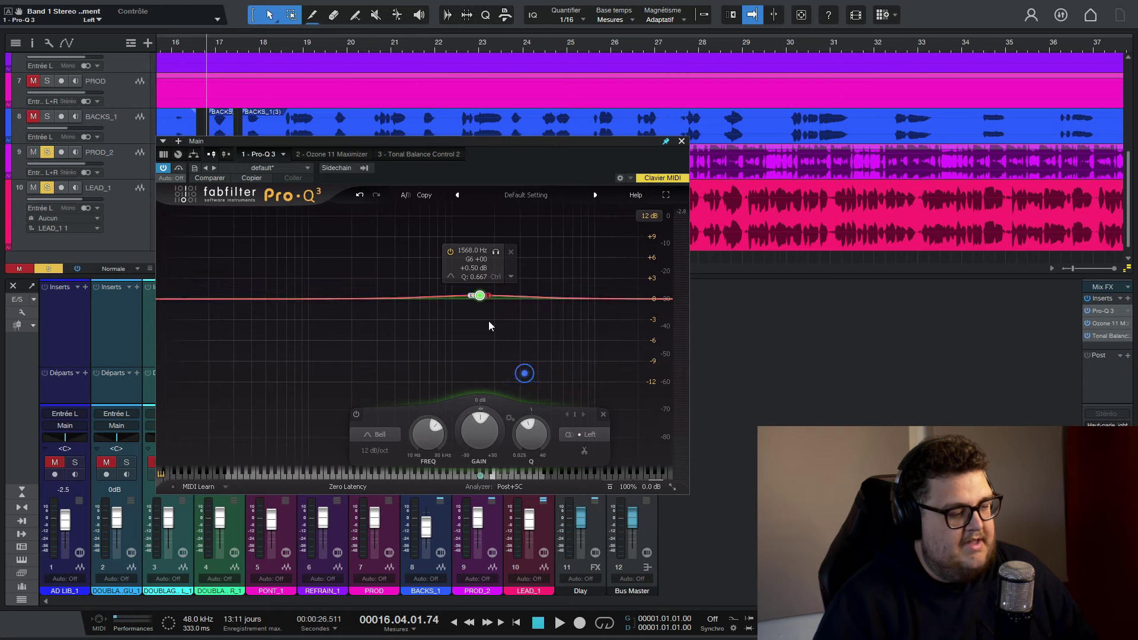
pyautogui.moveTo(470, 295)
pyautogui.mouseDown()
pyautogui.moveTo(467, 325)
pyautogui.moveTo(472, 299)
pyautogui.mouseUp()
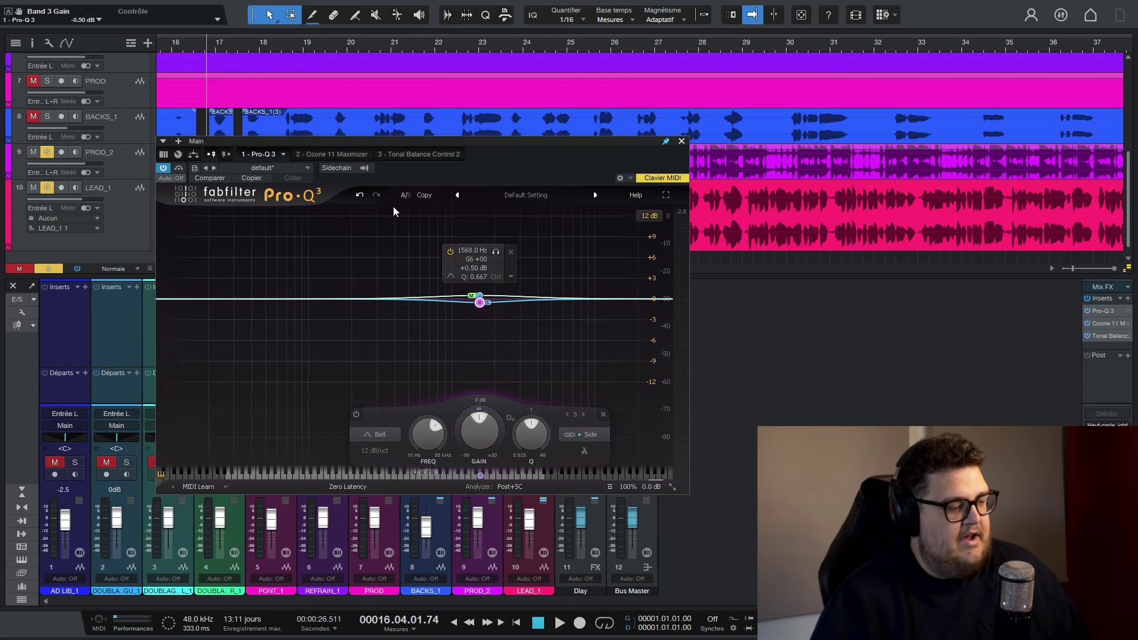
pyautogui.click(470, 304)
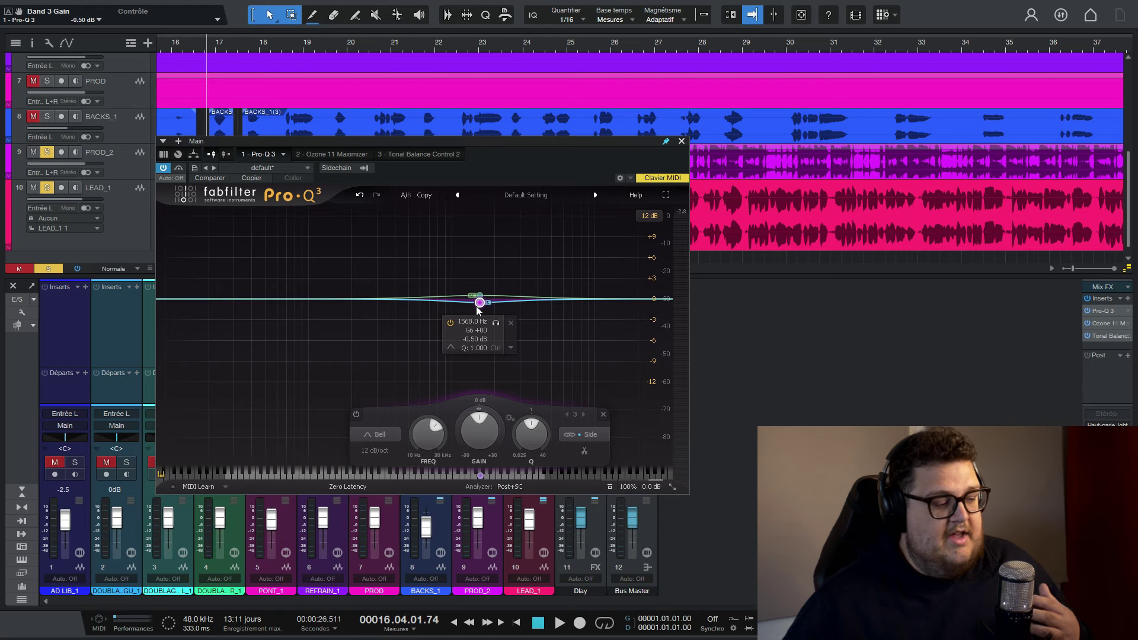
pyautogui.click(478, 295)
pyautogui.click(480, 302)
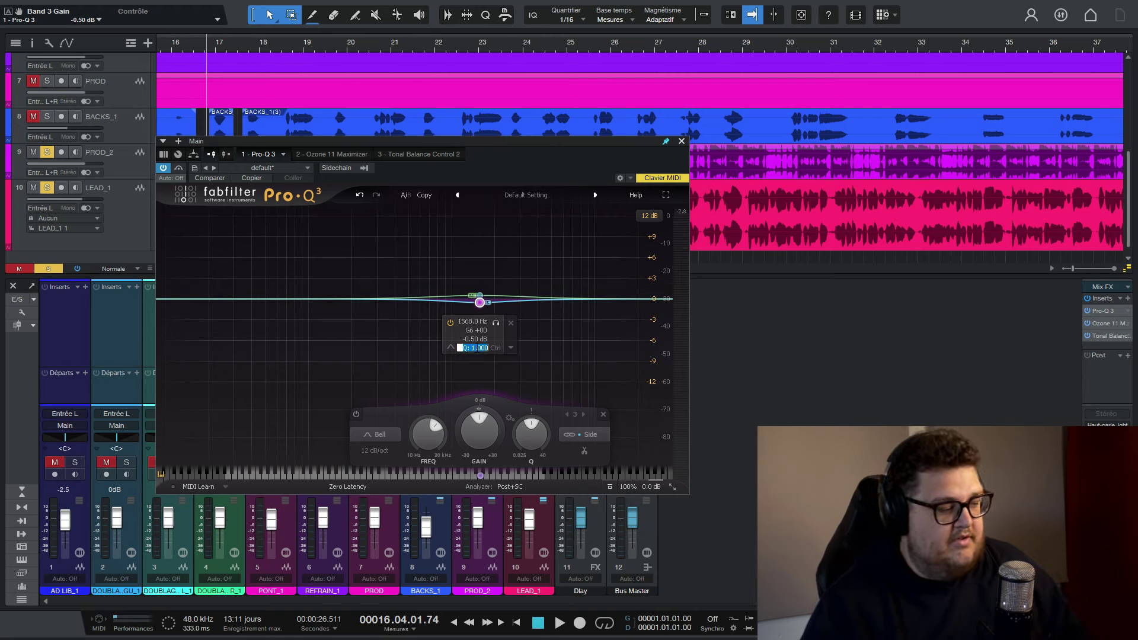
pyautogui.press('Return')
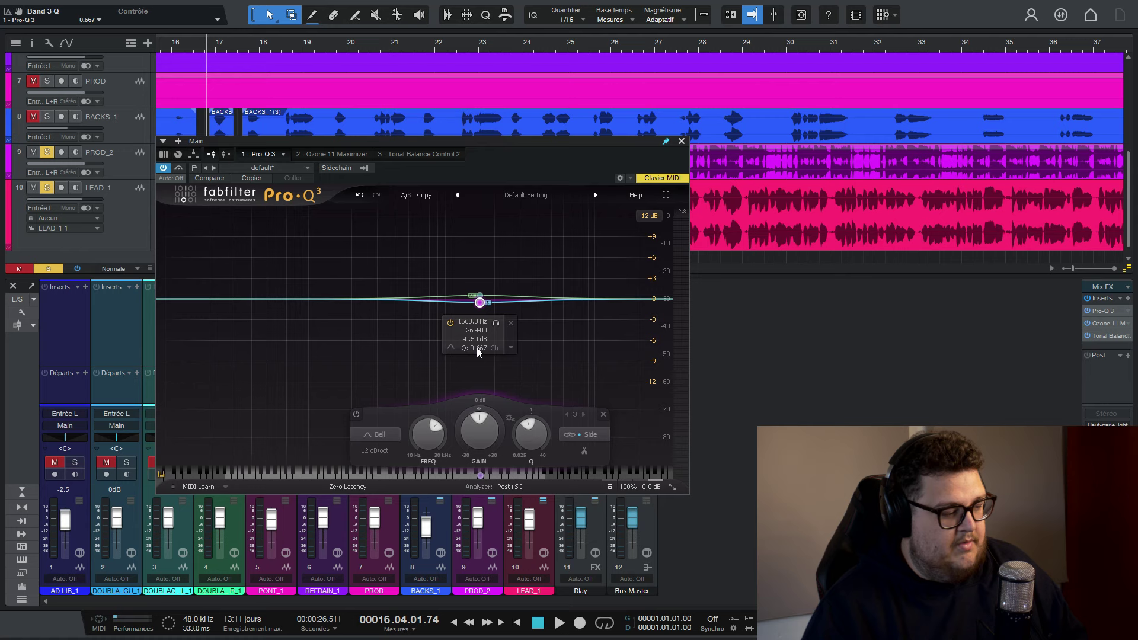
# - Remove the duplicate Mid band and set the remaining +0.50 dB bell band's stereo placement to Mid
pyautogui.click(479, 295)
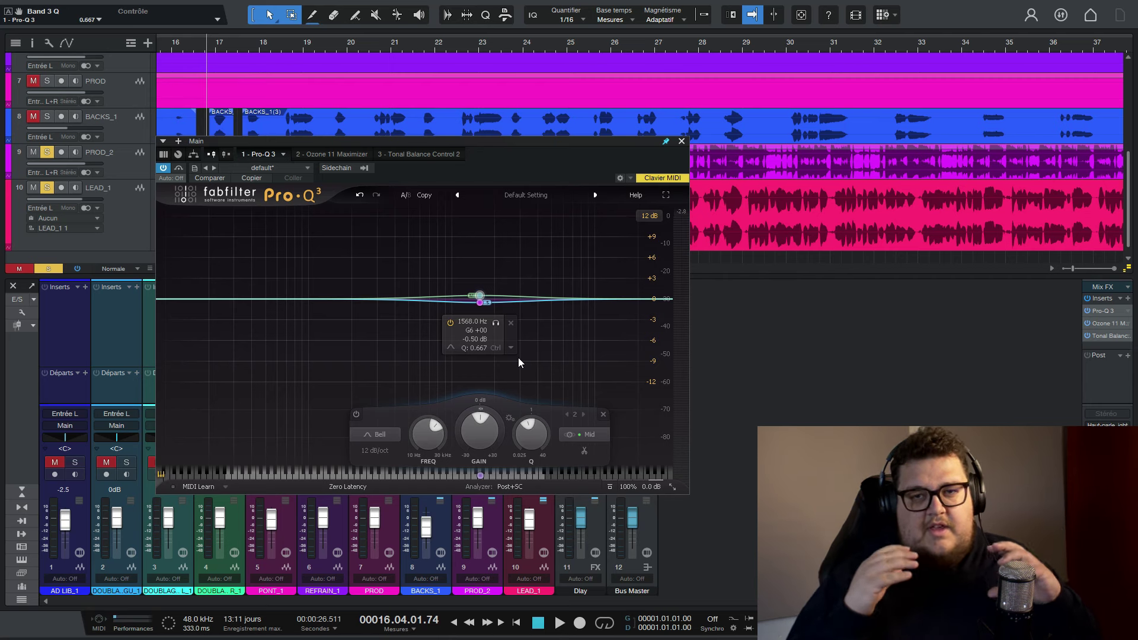
pyautogui.moveTo(475, 289)
pyautogui.mouseDown()
pyautogui.moveTo(478, 298)
pyautogui.moveTo(479, 285)
pyautogui.mouseUp()
pyautogui.click(511, 242)
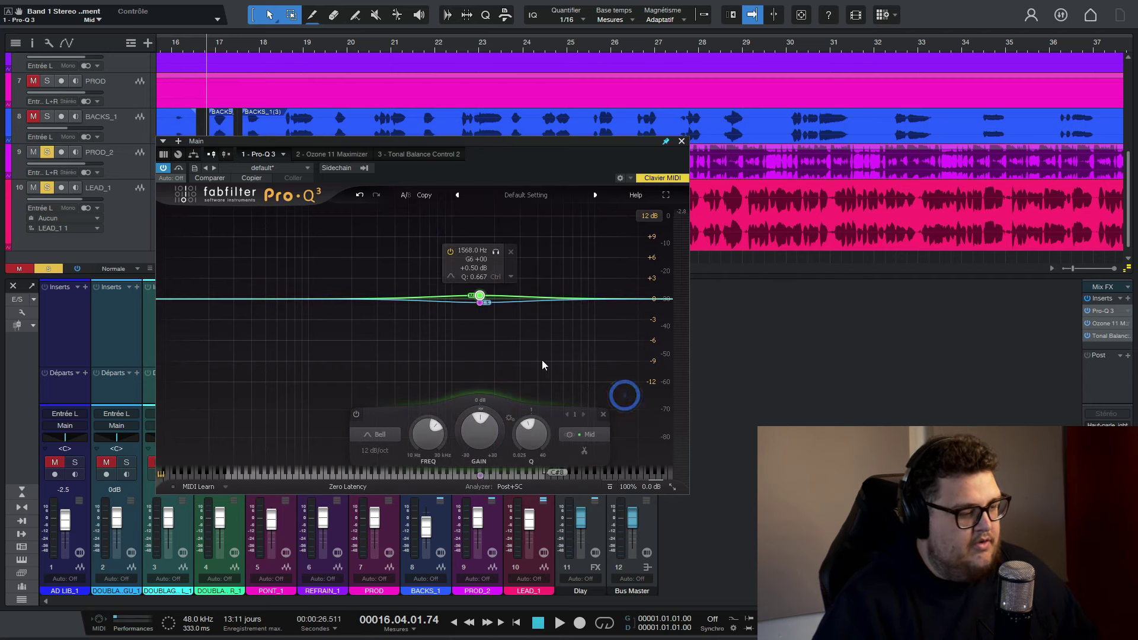
# - Select the Mid and Side bands together, exaggerate their opposing gains to about +6.95 and -6.95 dB, and audition the mix
pyautogui.moveTo(493, 407)
pyautogui.mouseDown()
pyautogui.moveTo(454, 491)
pyautogui.moveTo(472, 437)
pyautogui.moveTo(496, 475)
pyautogui.moveTo(531, 476)
pyautogui.moveTo(480, 484)
pyautogui.mouseUp()
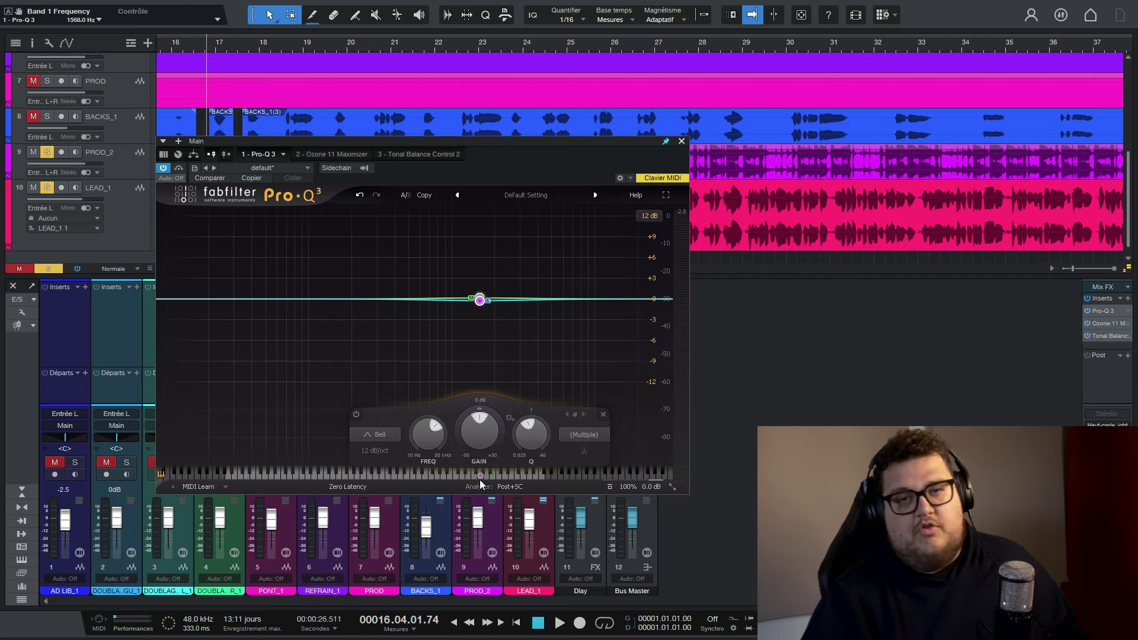
pyautogui.moveTo(486, 437); pyautogui.dragTo(476, 460)
pyautogui.press('space')
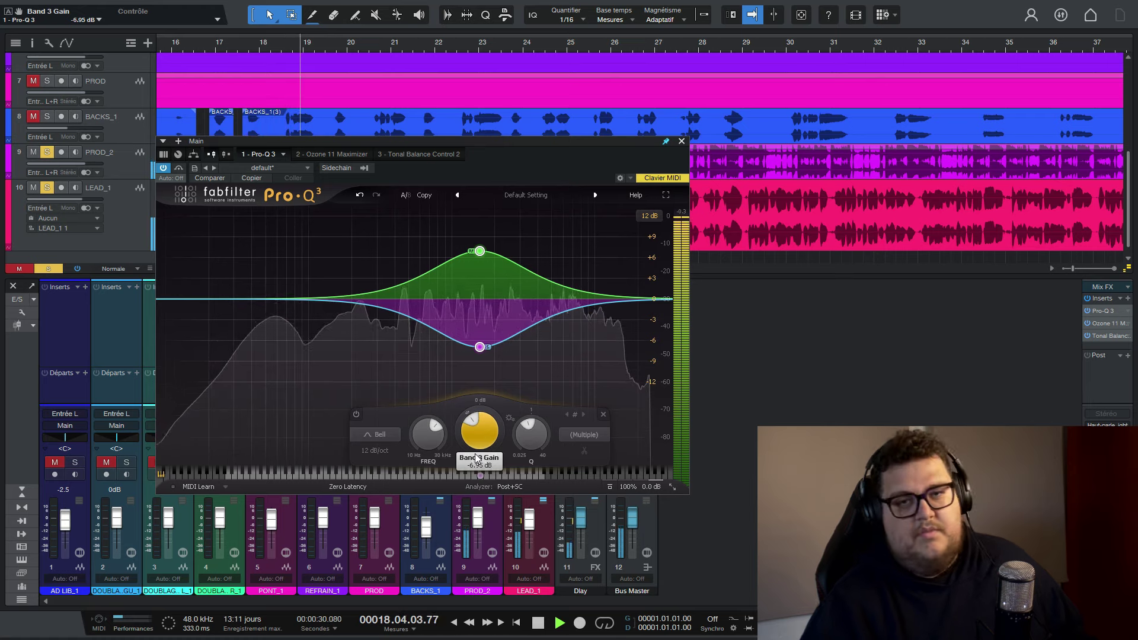
pyautogui.press('space')
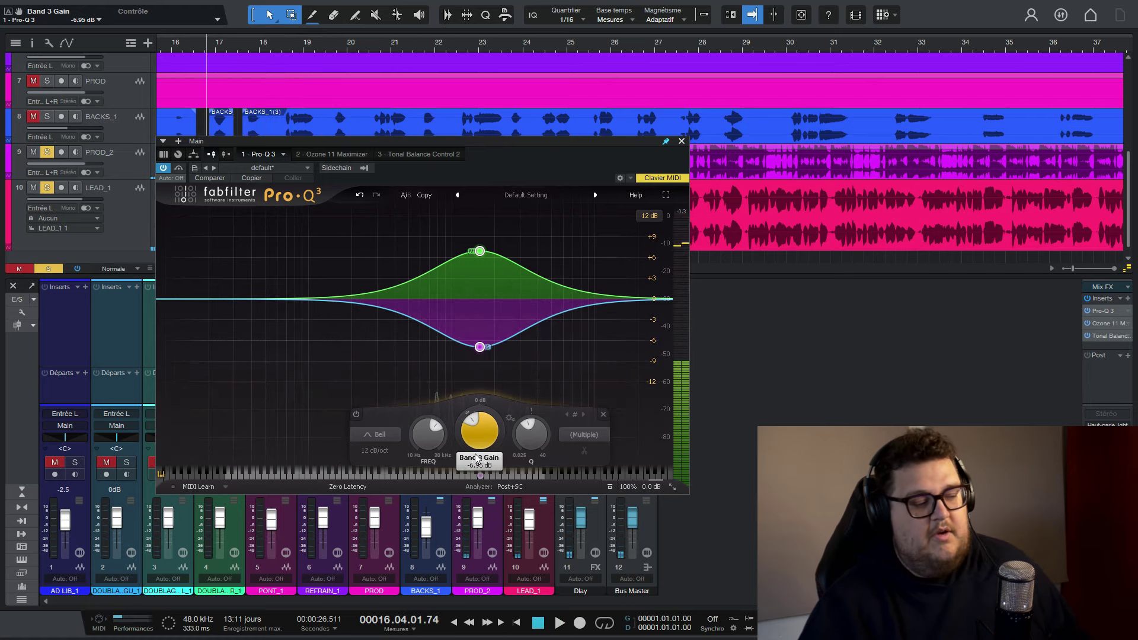
# - During playback, try opposing gains of about 2.90 dB, a higher shared frequency and a different Q on the Mid and Side bands
pyautogui.press('space')
pyautogui.moveTo(477, 460)
pyautogui.mouseDown()
pyautogui.moveTo(509, 329)
pyautogui.moveTo(484, 437)
pyautogui.moveTo(502, 352)
pyautogui.moveTo(493, 403)
pyautogui.mouseUp()
pyautogui.moveTo(483, 479); pyautogui.dragTo(525, 479)
pyautogui.moveTo(530, 431)
pyautogui.mouseDown()
pyautogui.moveTo(515, 475)
pyautogui.moveTo(537, 358)
pyautogui.moveTo(528, 428)
pyautogui.mouseUp()
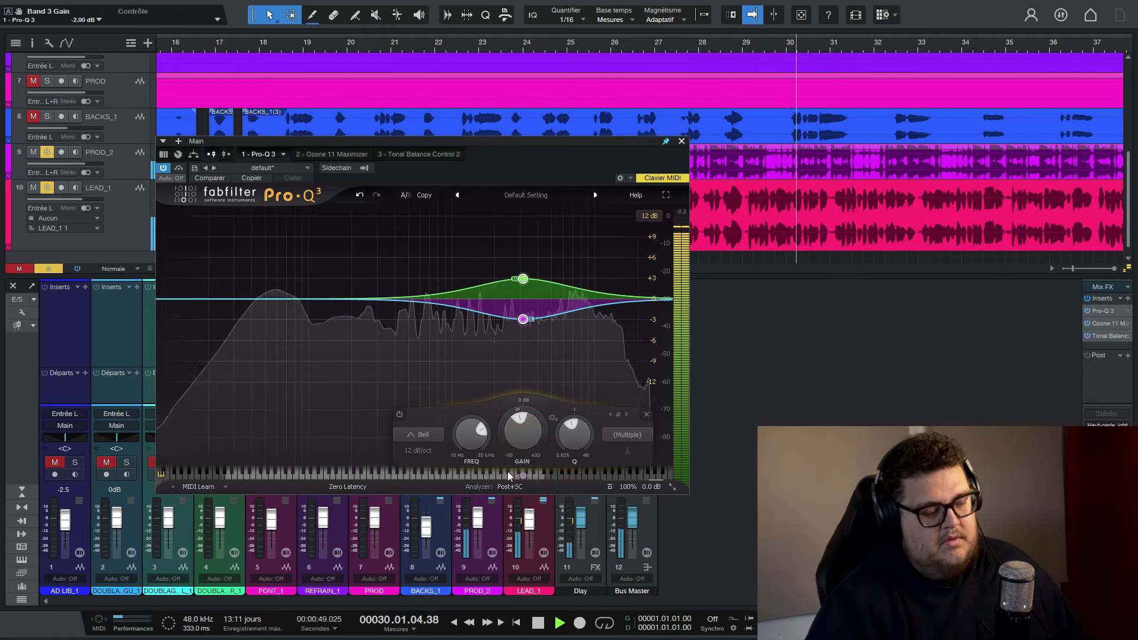
# - Move both bands to 1568 Hz, audition their gains inverted, and set them to +2.68 dB Mid and -2.68 dB Side
pyautogui.moveTo(522, 474); pyautogui.dragTo(480, 481)
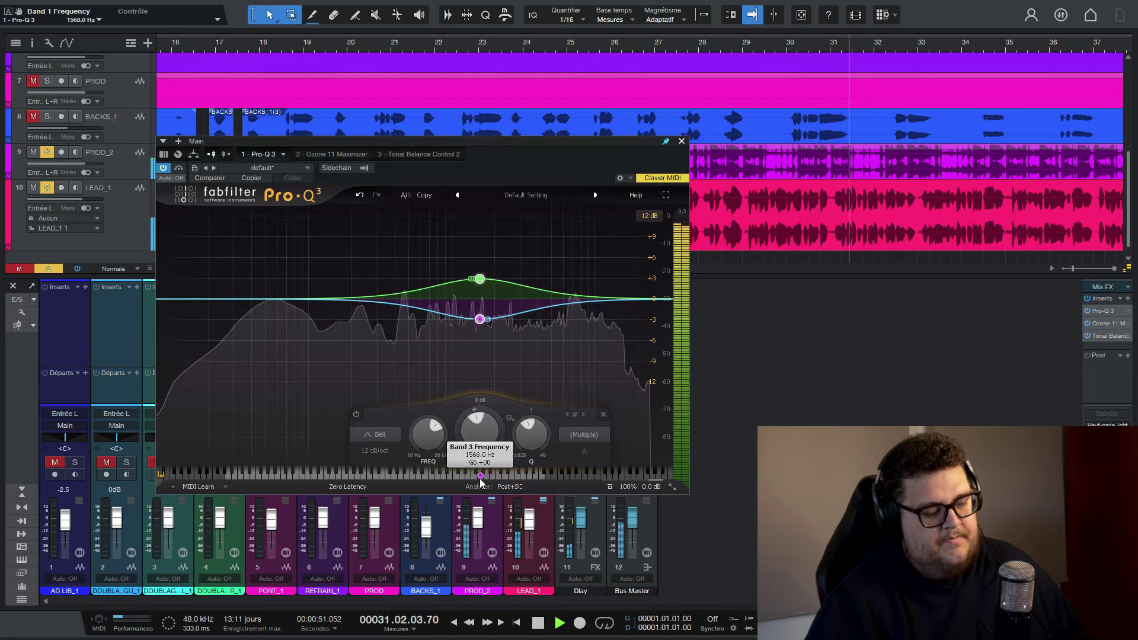
pyautogui.moveTo(477, 436); pyautogui.dragTo(493, 389)
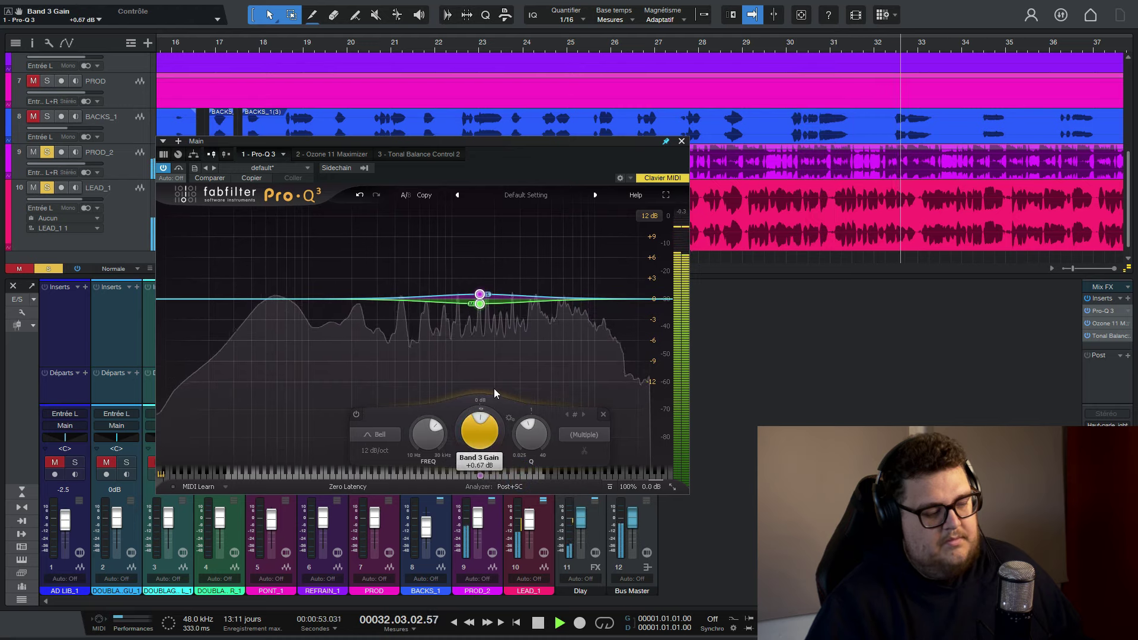
pyautogui.moveTo(481, 431)
pyautogui.mouseDown()
pyautogui.moveTo(482, 446)
pyautogui.moveTo(498, 379)
pyautogui.moveTo(483, 434)
pyautogui.mouseUp()
pyautogui.press('space')
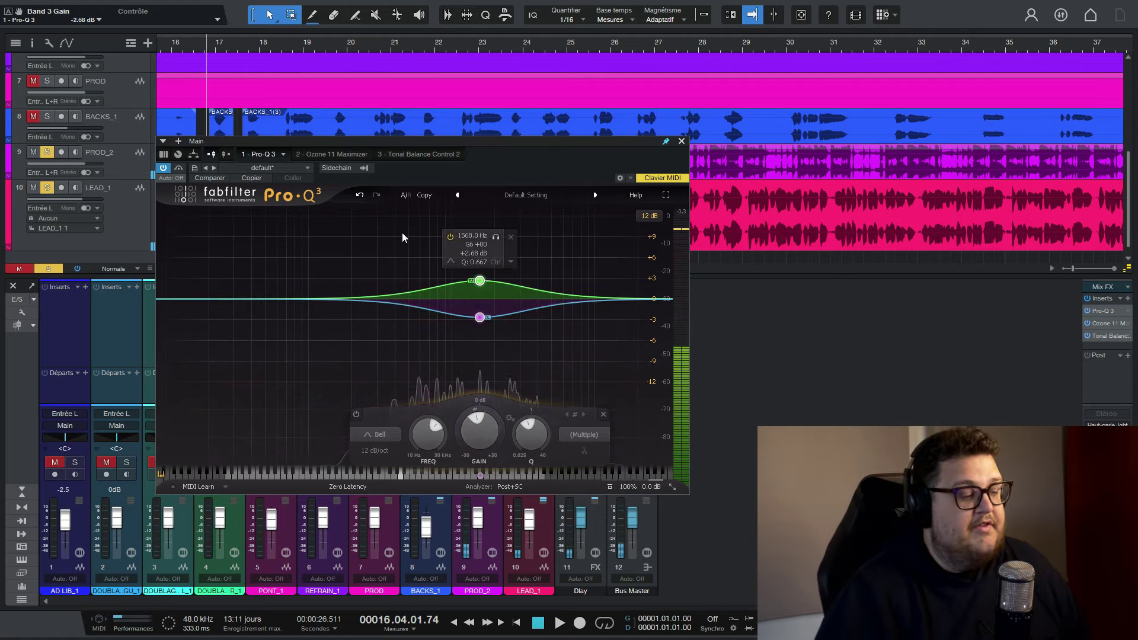
# - Delete the Mid and Side bands from Main's Pro-Q 3 and close its window
pyautogui.click(511, 238)
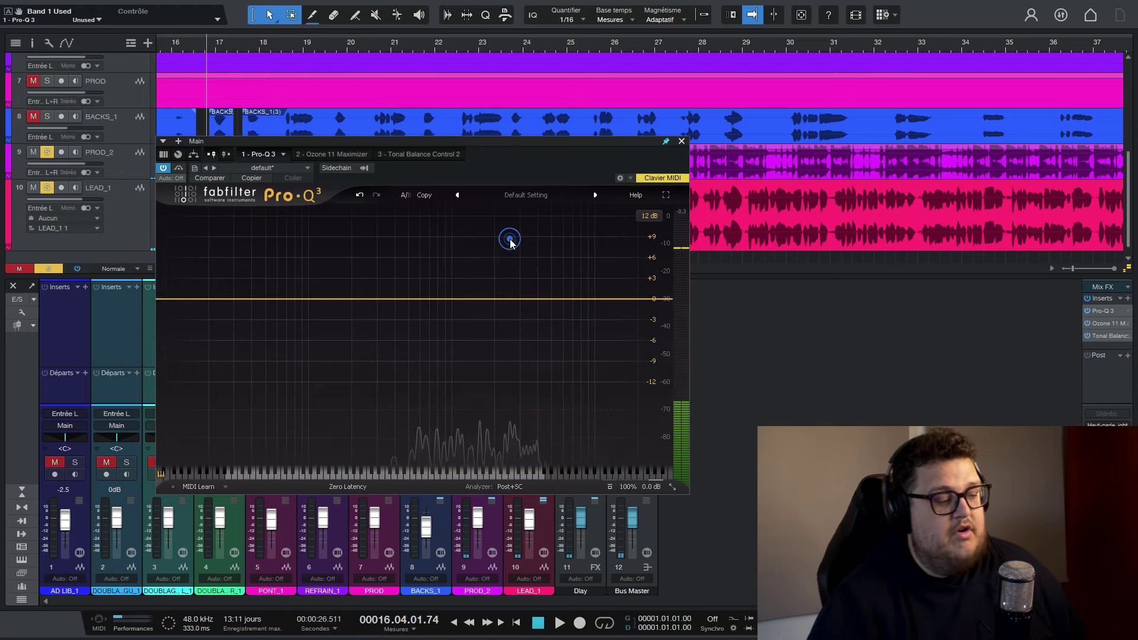
pyautogui.click(682, 141)
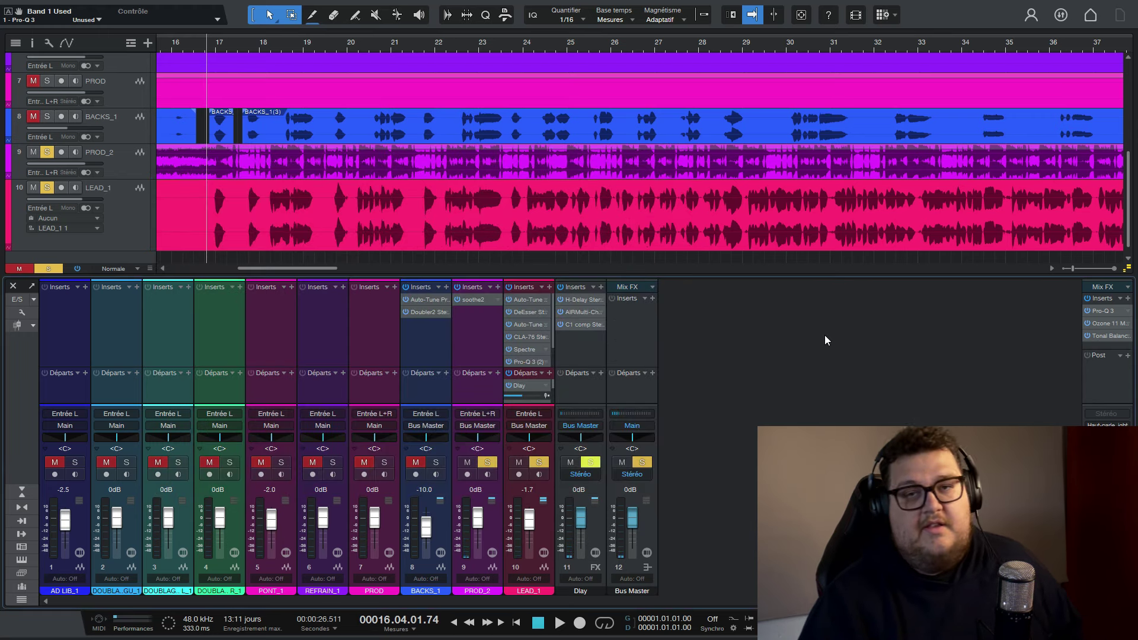